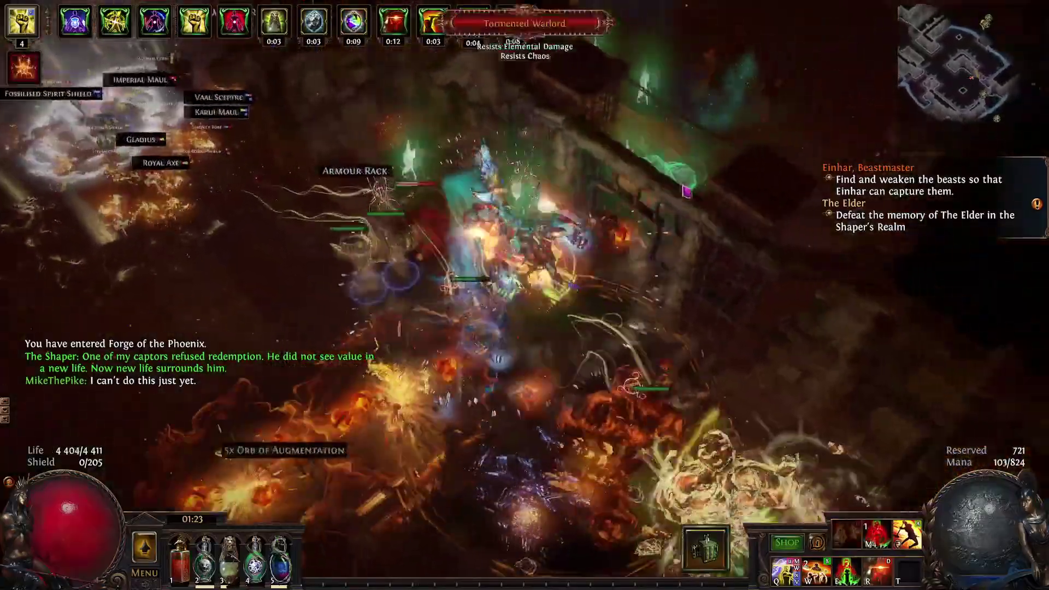
Fight through the monster packs in the Forge of the Phoenix, keeping the utility flasks active.
{"action": "key", "text": "5"}
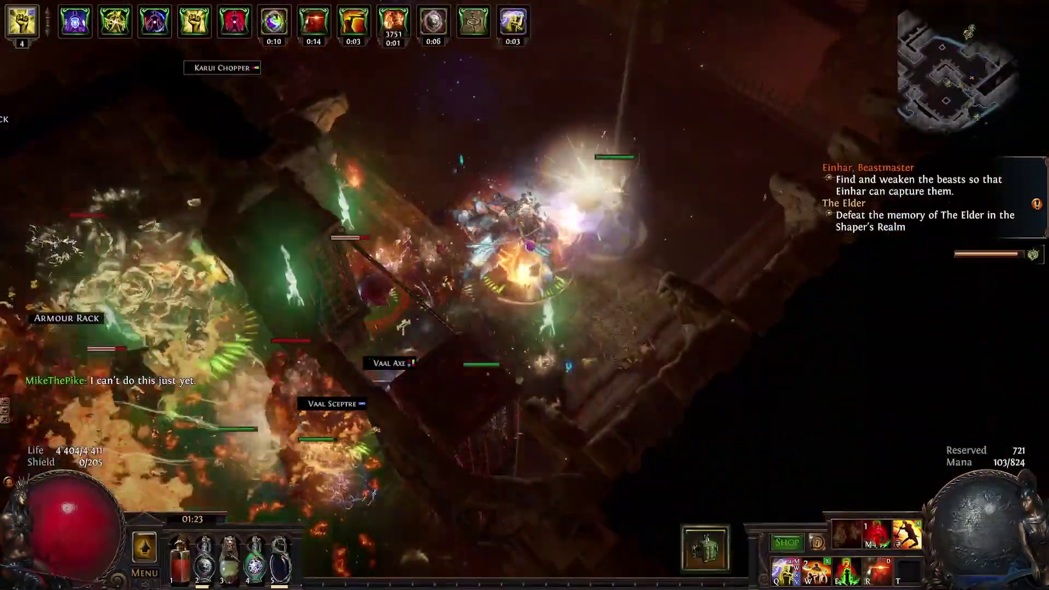
{"action": "key", "text": "3"}
{"action": "key", "text": "4"}
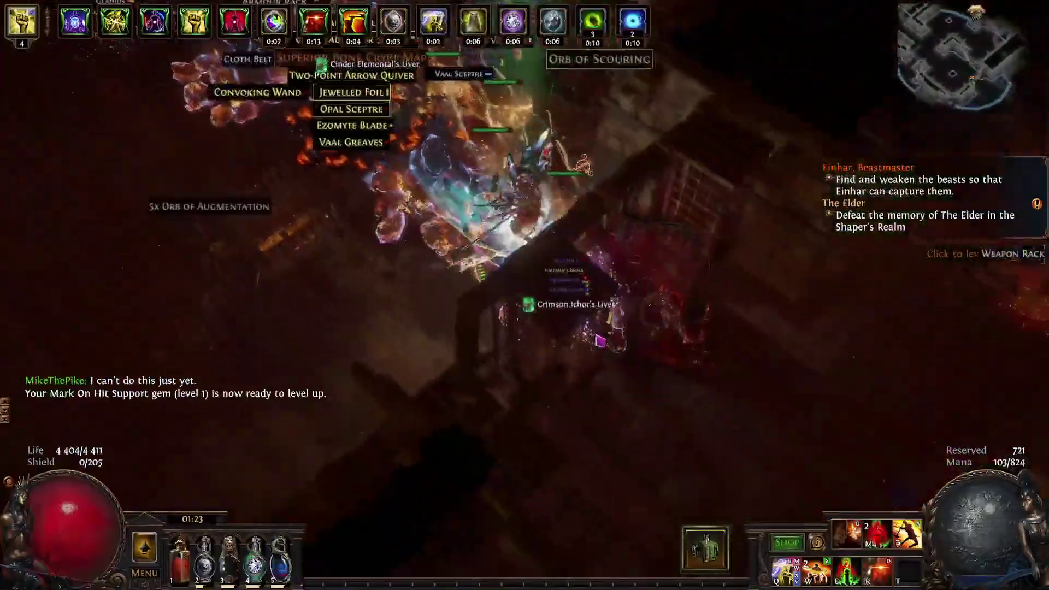
{"action": "mouse_move", "coordinate": [600, 341]}
{"action": "left_mouse_down"}
{"action": "mouse_move", "coordinate": [693, 358]}
{"action": "mouse_move", "coordinate": [557, 433]}
{"action": "mouse_move", "coordinate": [262, 423]}
{"action": "left_mouse_up"}
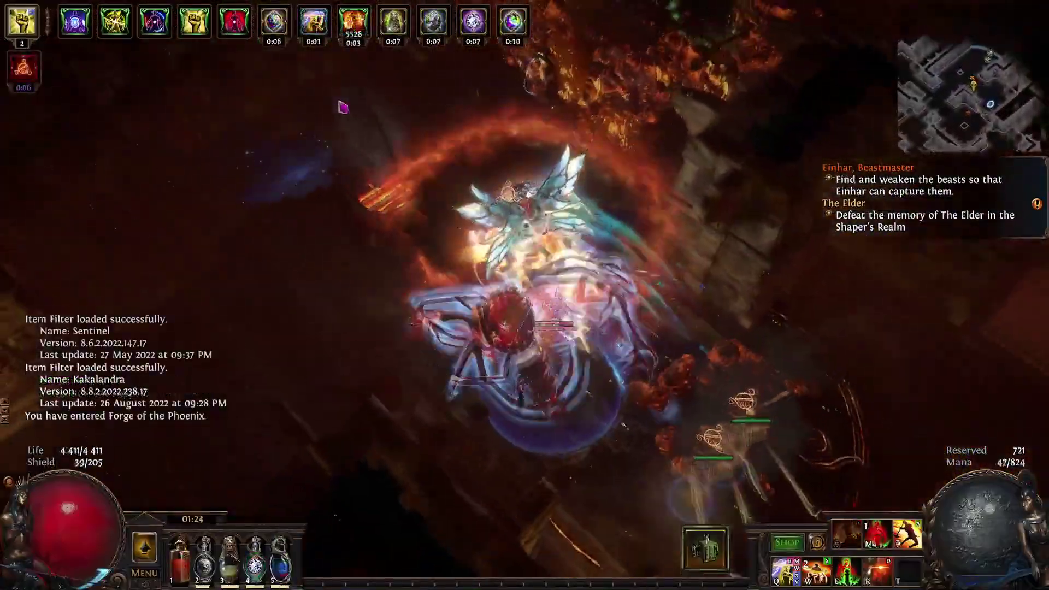
{"action": "key", "text": "3"}
{"action": "key", "text": "5"}
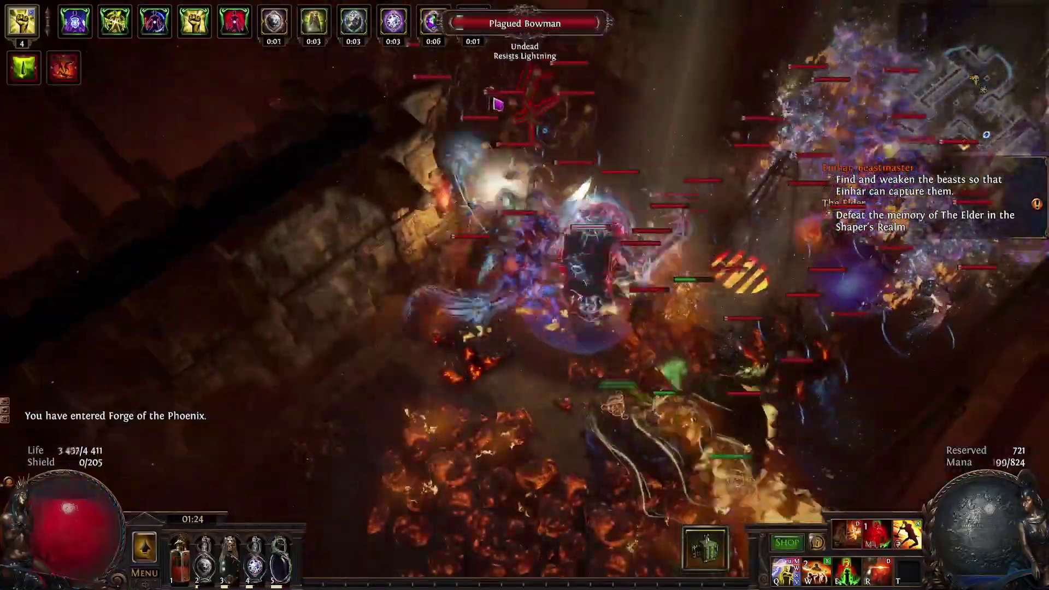
Attack the Plagued Bowman and Crimson Scholar packs, renewing the utility flasks during the fight.
{"action": "key", "text": "w"}
{"action": "key", "text": "2"}
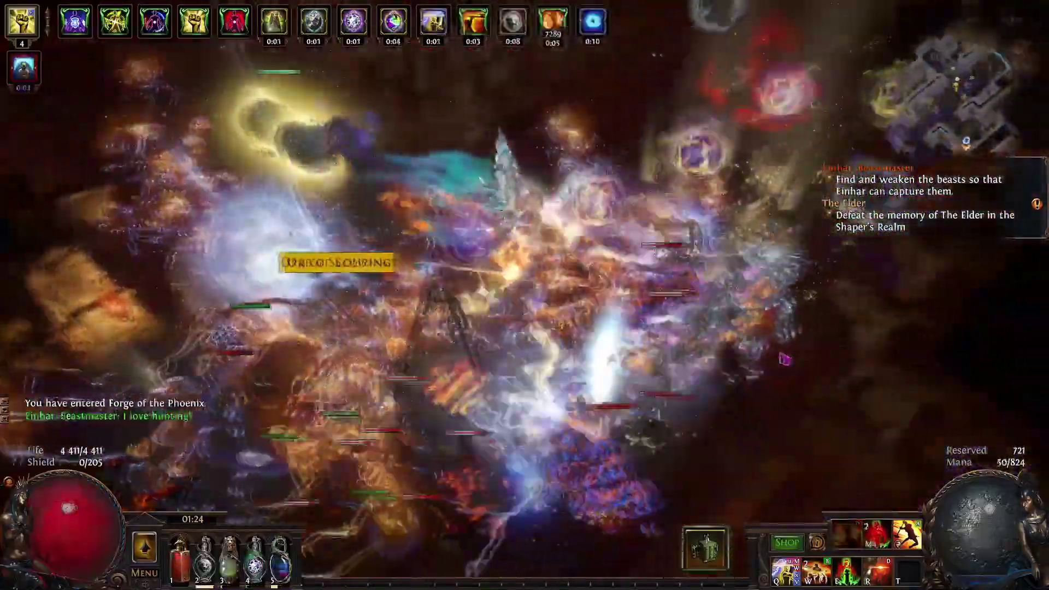
{"action": "key", "text": "2"}
{"action": "key", "text": "3"}
{"action": "key", "text": "4"}
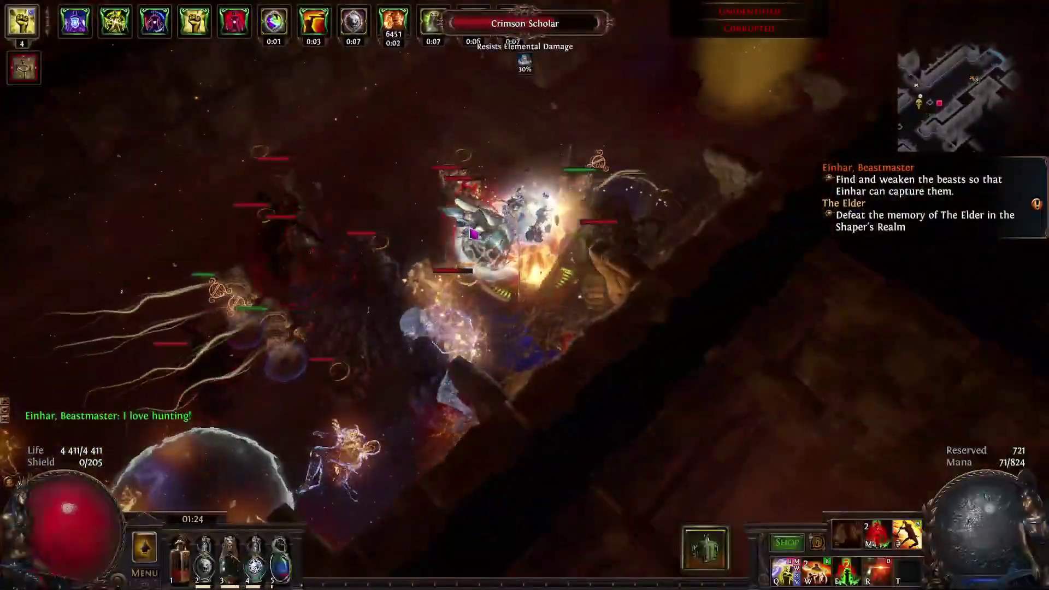
{"action": "key", "text": "5"}
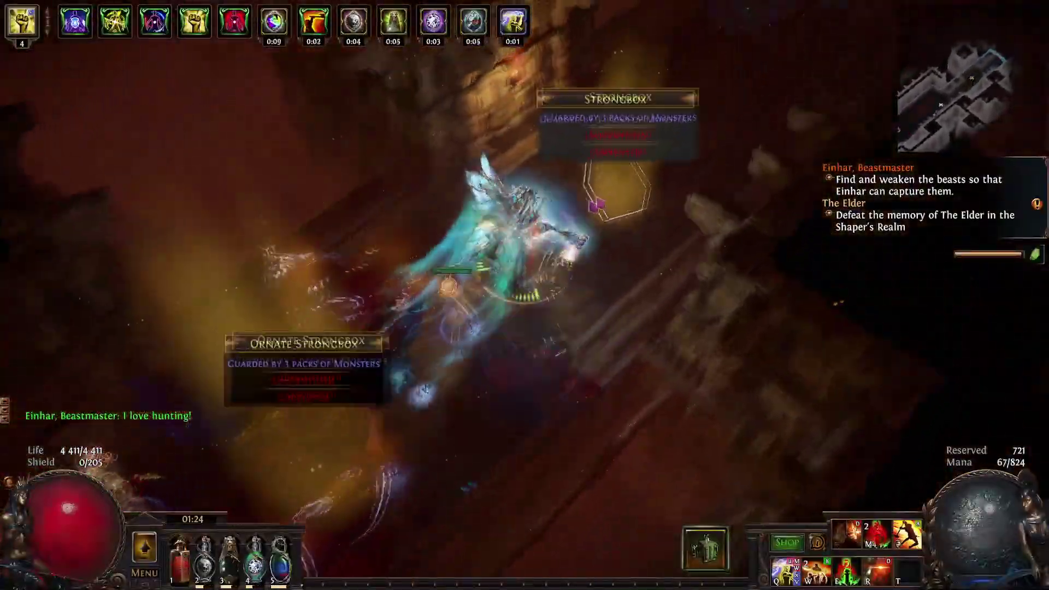
Open the unidentified strongbox ahead and fight its guardian monsters with the life and utility flasks active.
{"action": "left_click", "coordinate": [596, 205]}
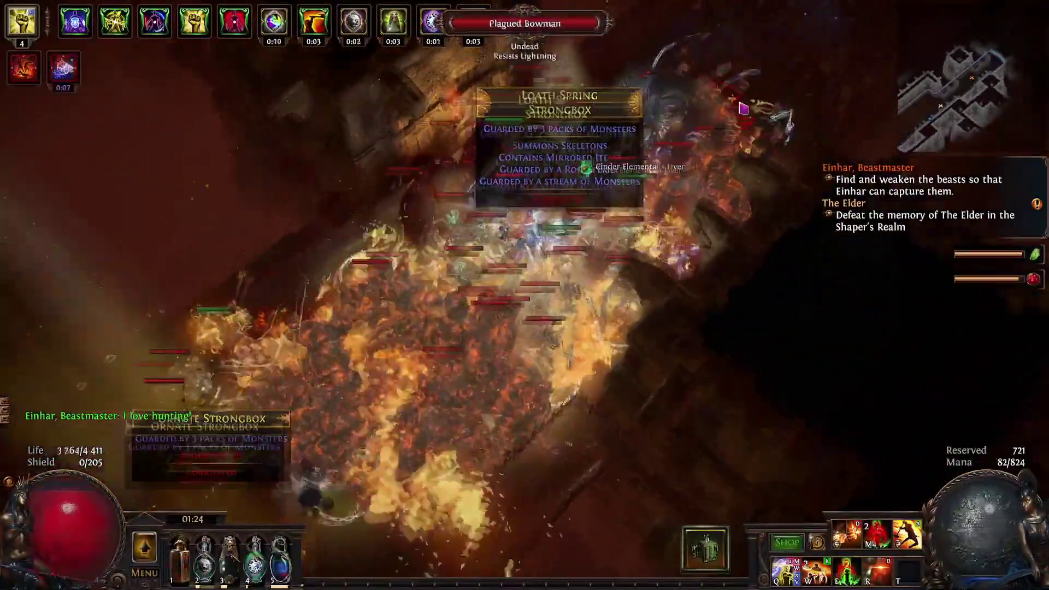
{"action": "key", "text": "1"}
{"action": "key", "text": "2"}
{"action": "key", "text": "3"}
{"action": "key", "text": "4"}
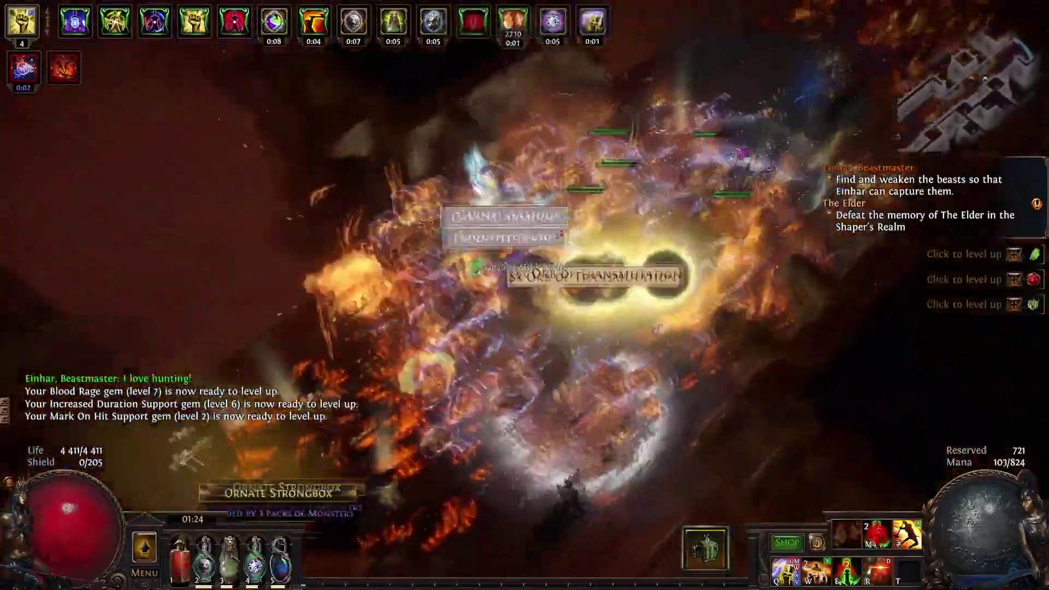
Go through the door and kill the Cinder Elemental pack behind it with the utility flasks active.
{"action": "key", "text": "2"}
{"action": "left_click", "coordinate": [661, 196]}
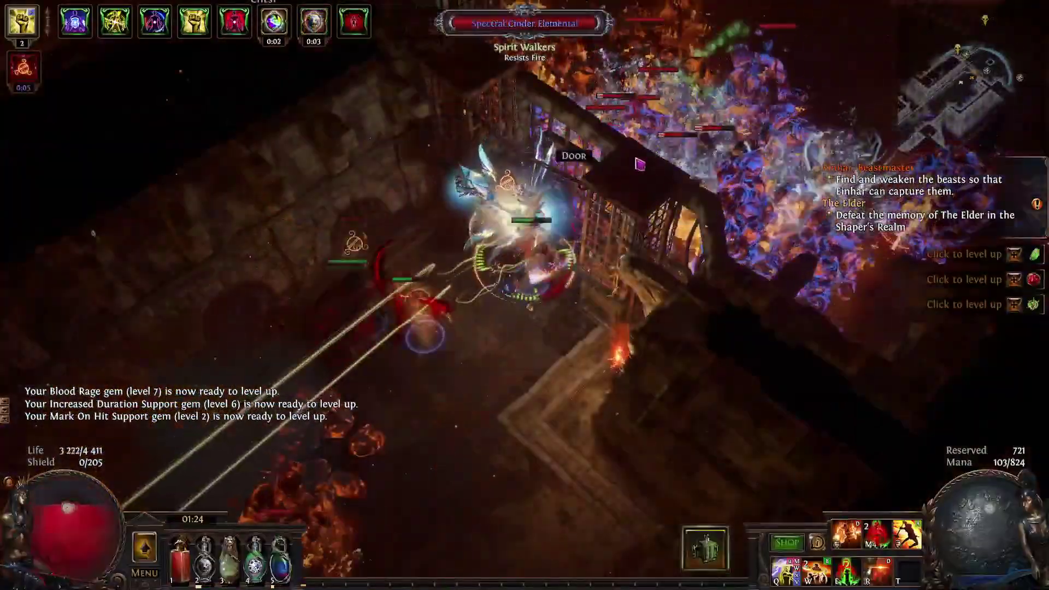
{"action": "left_click", "coordinate": [614, 169]}
{"action": "key", "text": "2"}
{"action": "key", "text": "3"}
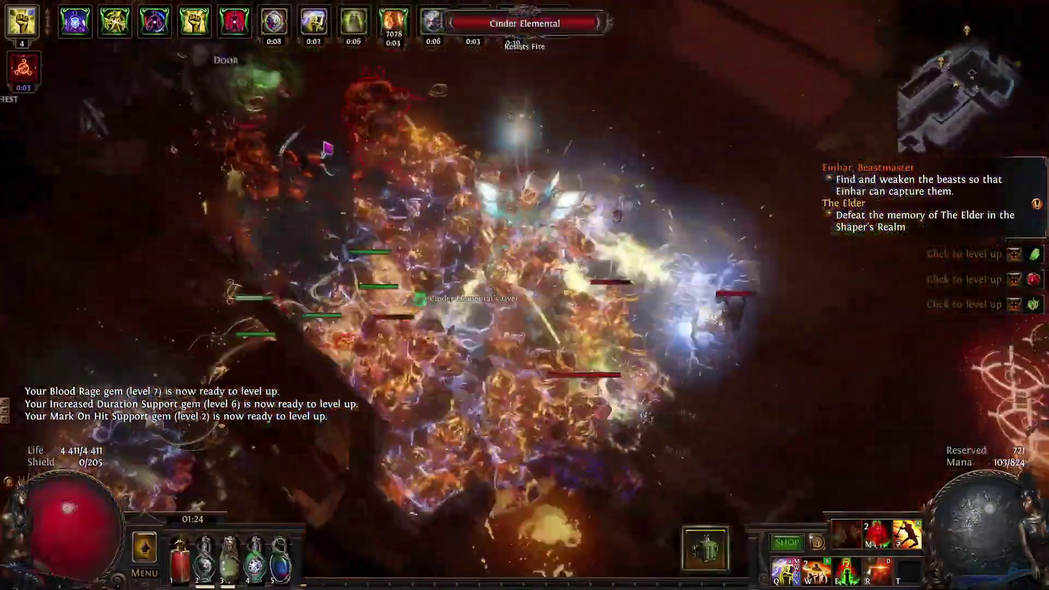
{"action": "key", "text": "4"}
{"action": "key", "text": "5"}
{"action": "left_click", "coordinate": [317, 161]}
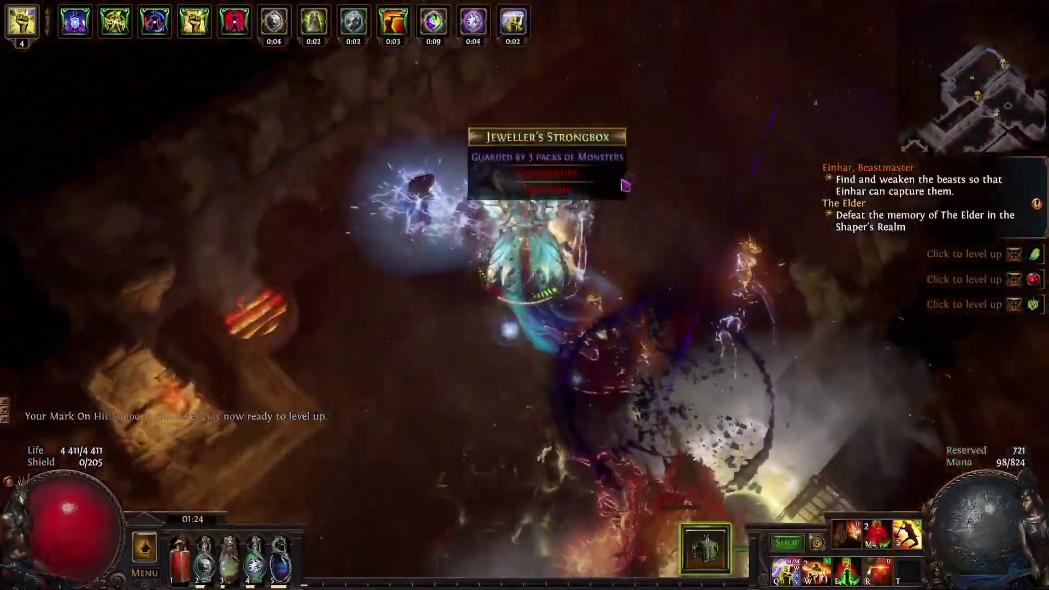
Open the Jeweller's Strongbox and fight its guards, renewing the utility flasks.
{"action": "left_click", "coordinate": [624, 182]}
{"action": "key", "text": "2"}
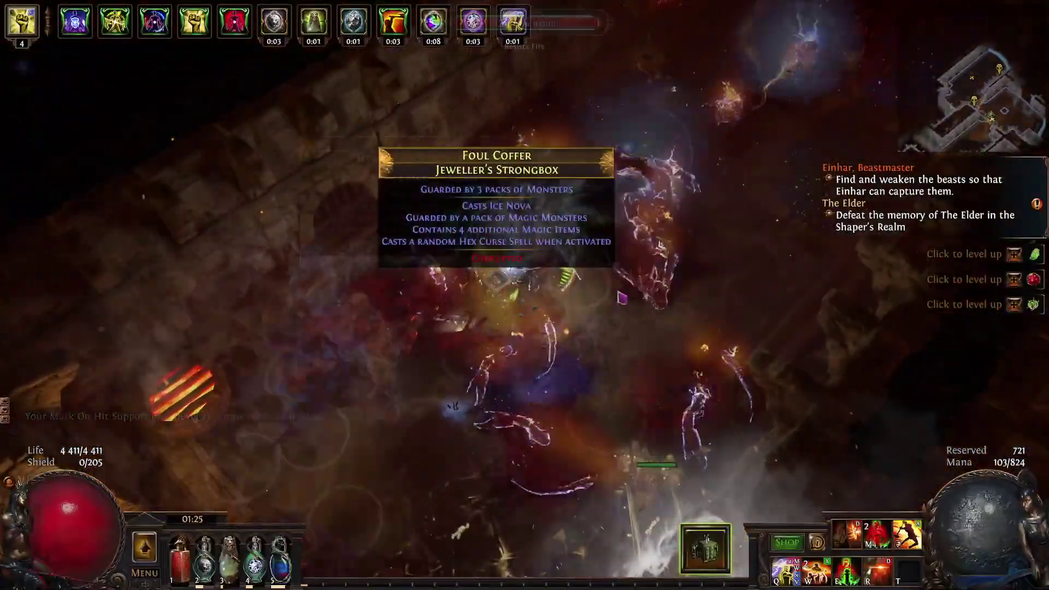
{"action": "key", "text": "3"}
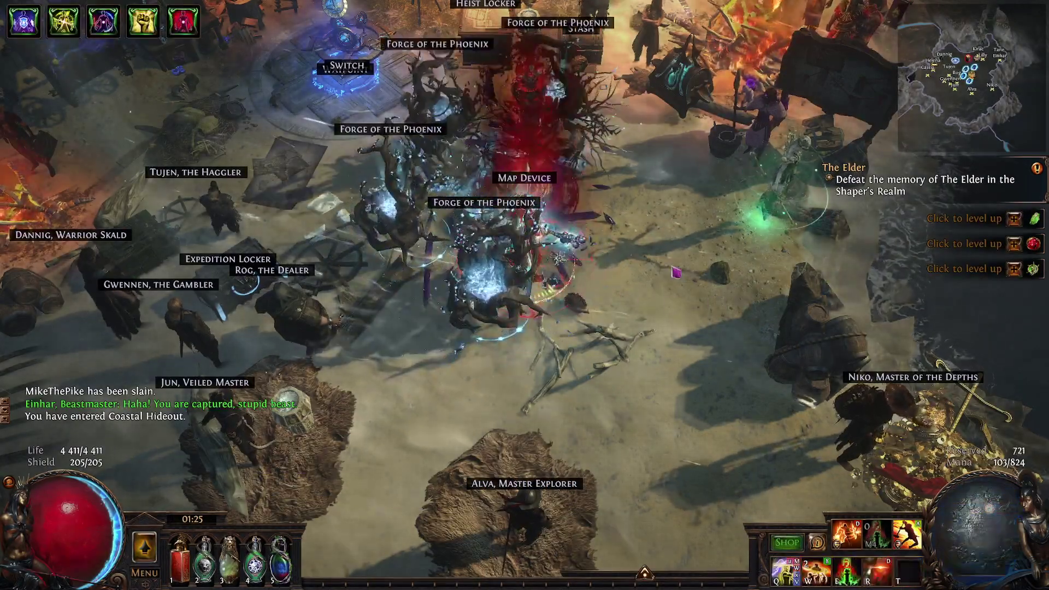
Level up the three waiting skill gems in the hideout and re-enter the Forge of the Phoenix through a portal.
{"action": "left_click", "coordinate": [1014, 219]}
{"action": "left_click", "coordinate": [1013, 219]}
{"action": "left_click", "coordinate": [1013, 219]}
{"action": "left_click", "coordinate": [484, 203]}
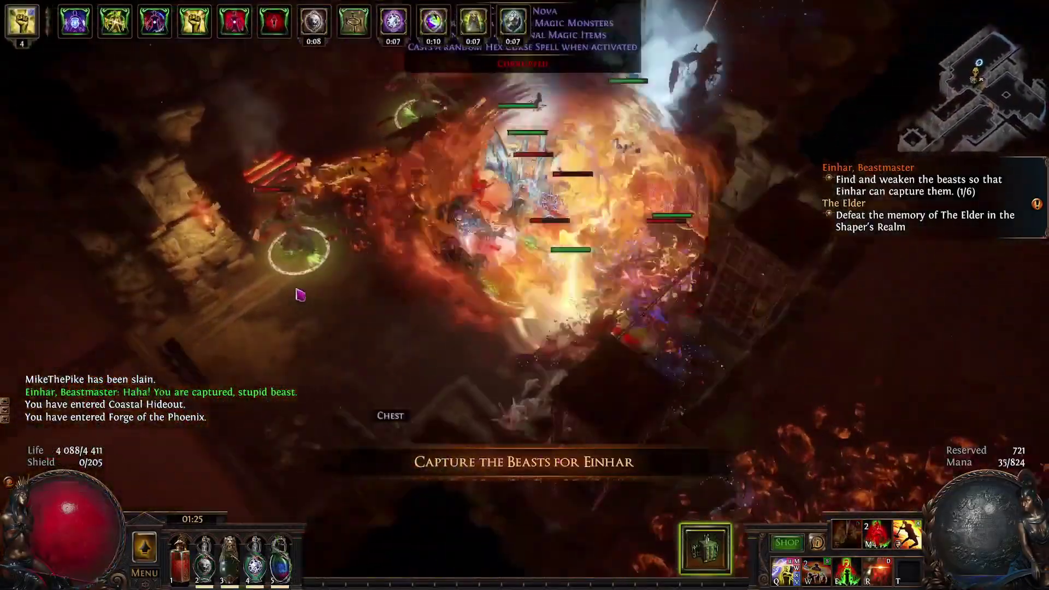
Clear the monsters around the entry portal, weaken the beast for Einhar, and move on through the map.
{"action": "right_click", "coordinate": [297, 290]}
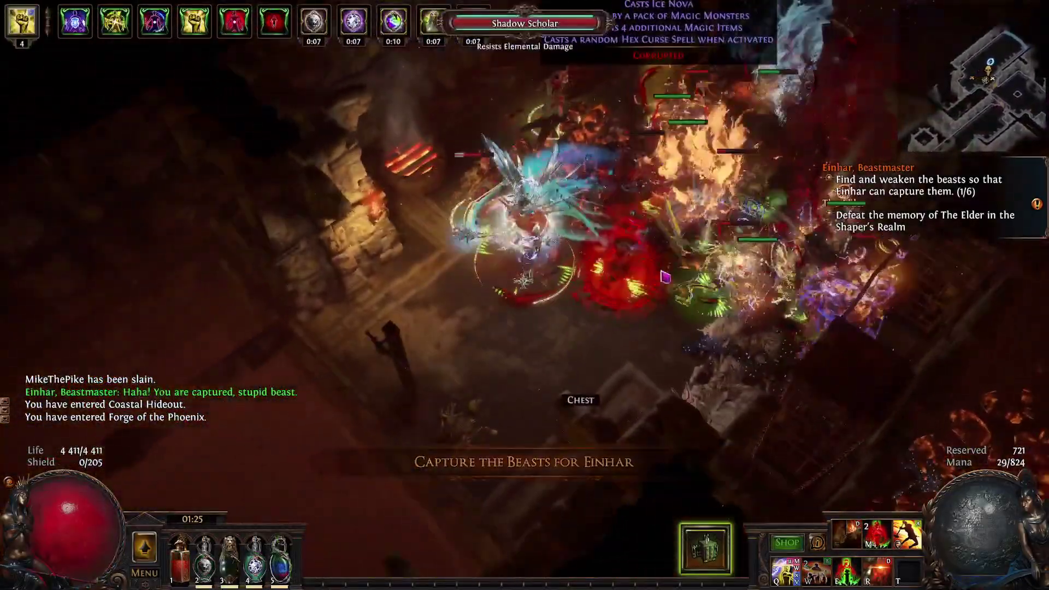
{"action": "right_click", "coordinate": [628, 342]}
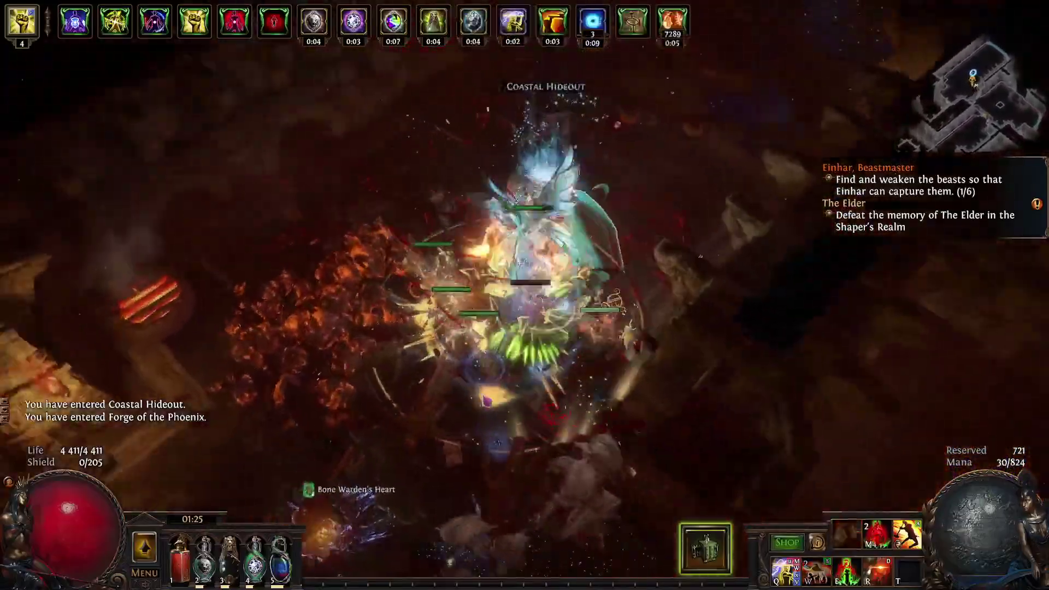
{"action": "right_click", "coordinate": [612, 453]}
{"action": "right_click", "coordinate": [795, 433]}
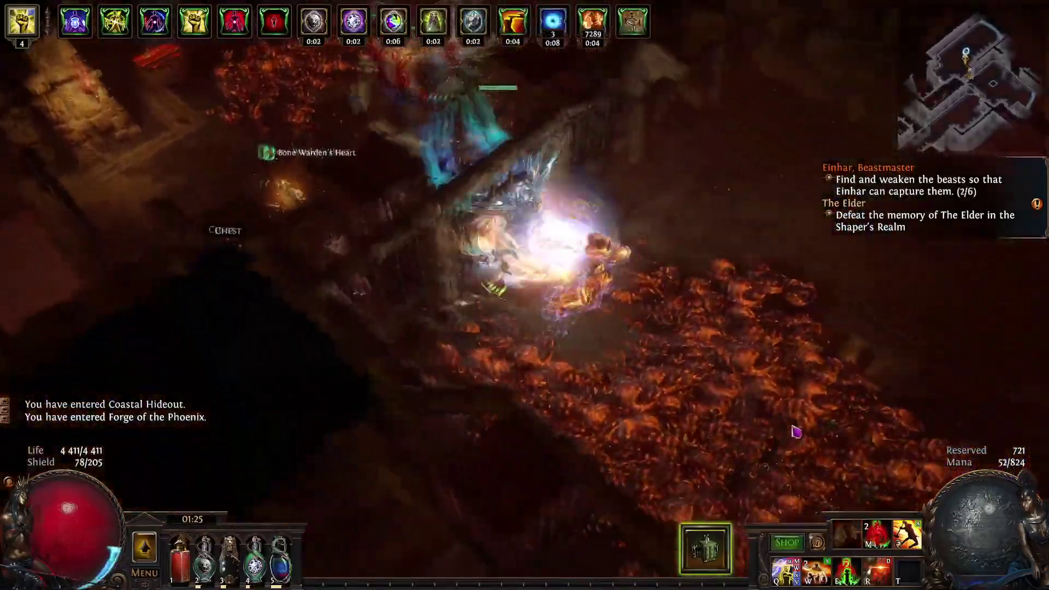
{"action": "right_click", "coordinate": [784, 486]}
{"action": "right_click", "coordinate": [763, 419]}
{"action": "left_click", "coordinate": [764, 419]}
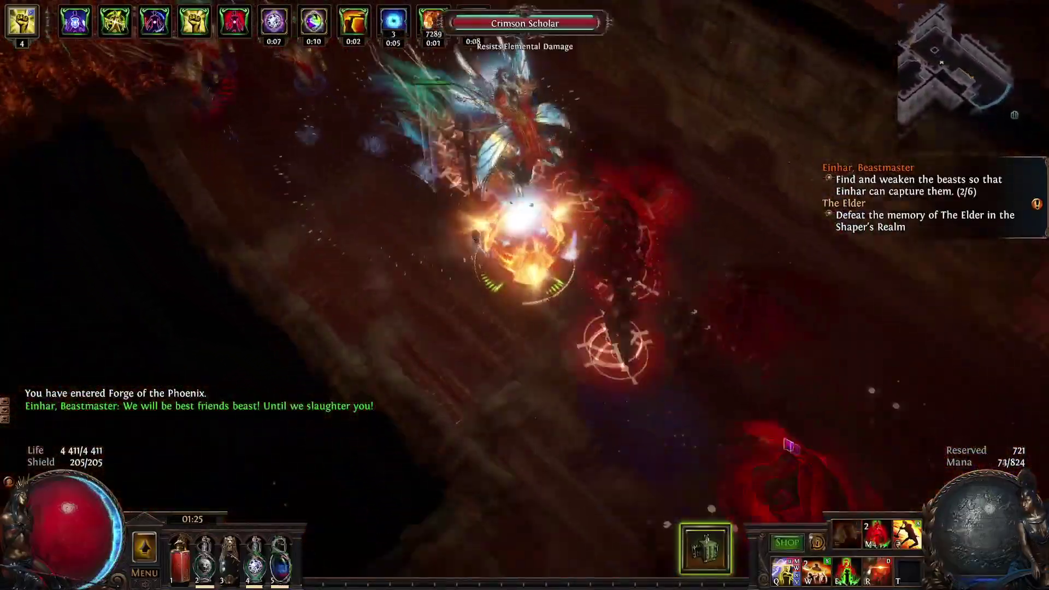
Advance past the Crimson Scholar group and attack the undead pack by the stairs, renewing the utility flasks.
{"action": "key", "text": "q"}
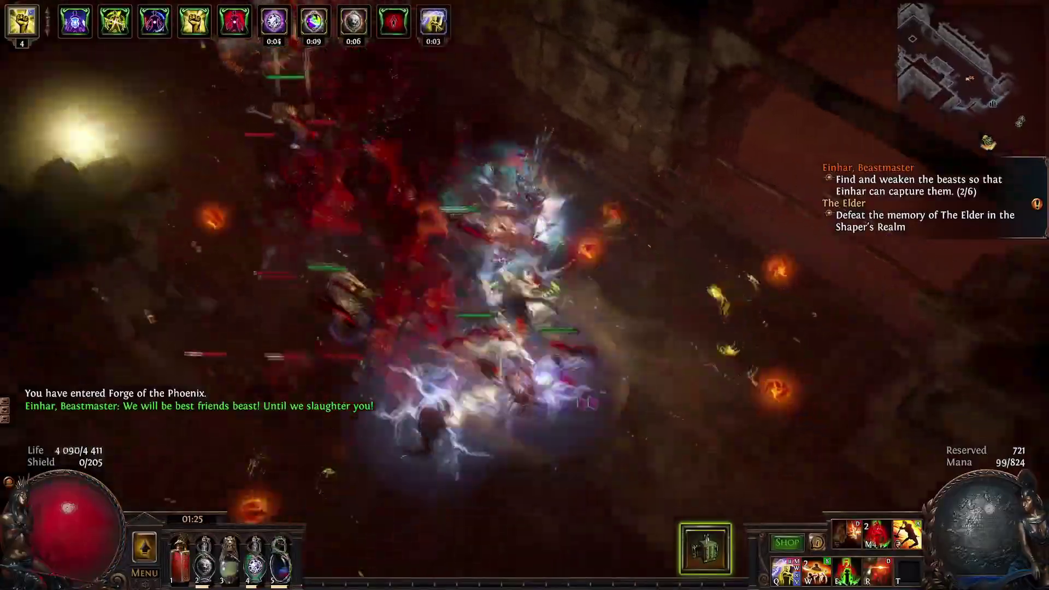
{"action": "right_click", "coordinate": [917, 464]}
{"action": "right_click", "coordinate": [950, 454]}
{"action": "right_click", "coordinate": [816, 465]}
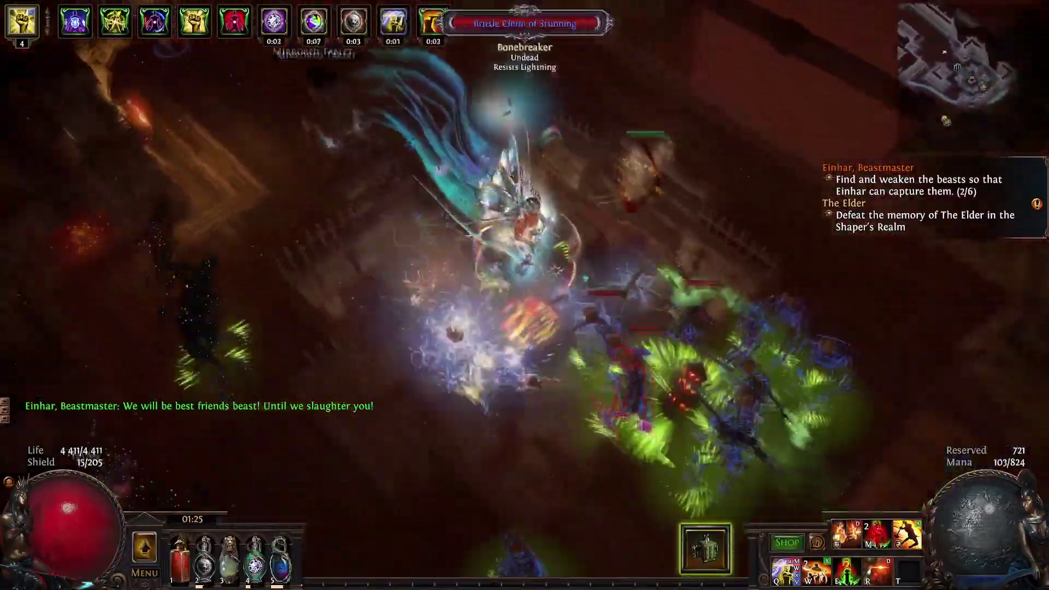
{"action": "right_click", "coordinate": [621, 388]}
{"action": "key", "text": "2"}
{"action": "key", "text": "3"}
{"action": "key", "text": "5"}
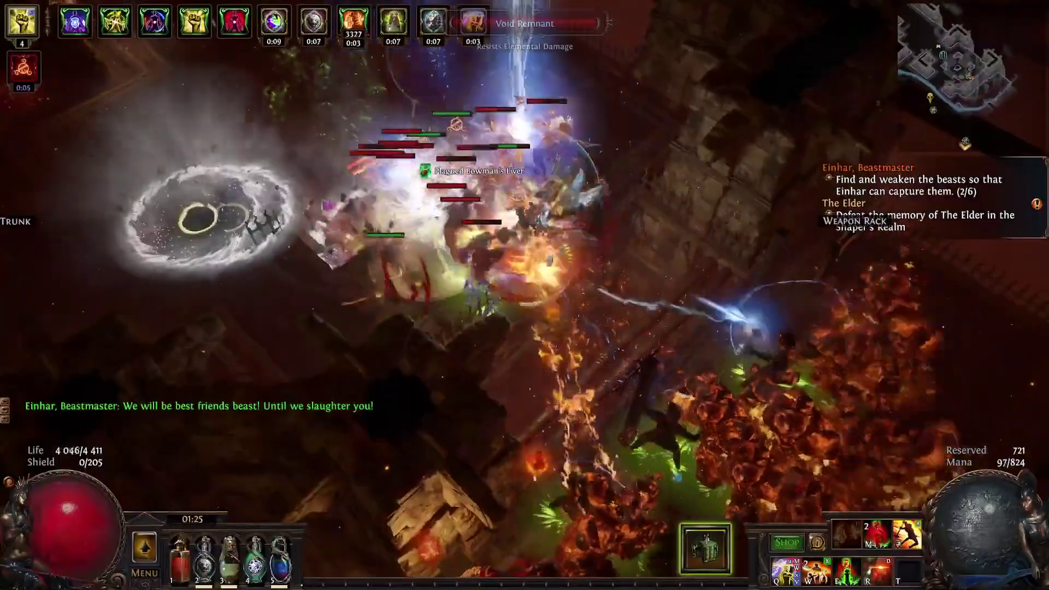
Kill the Void Remnant group and advance towards the next weapon rack with the utility flasks active.
{"action": "right_click", "coordinate": [415, 203]}
{"action": "right_click", "coordinate": [557, 351]}
{"action": "key", "text": "4"}
{"action": "right_click", "coordinate": [393, 361]}
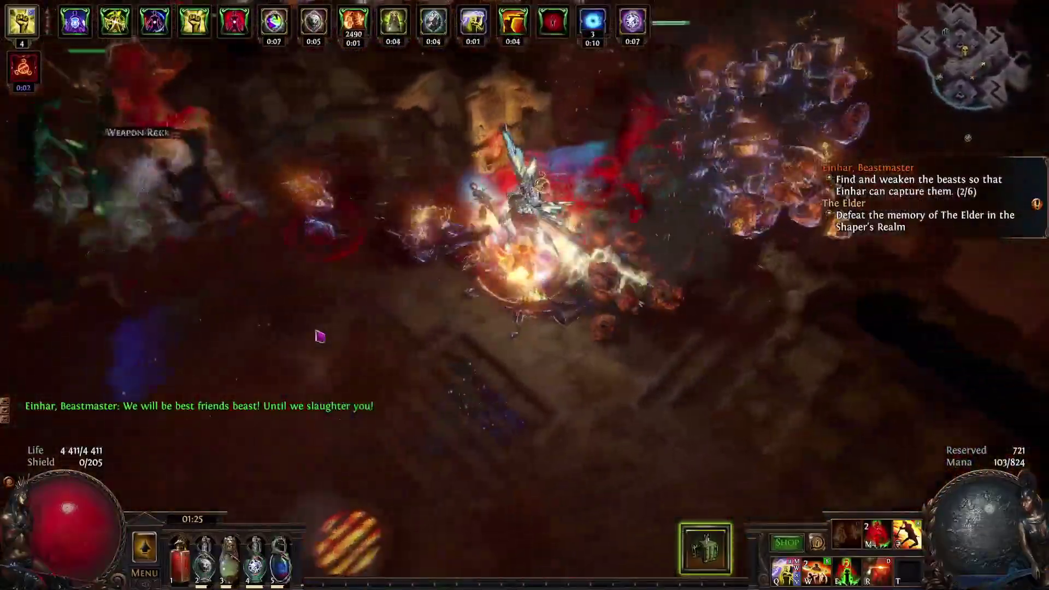
{"action": "right_click", "coordinate": [323, 304]}
{"action": "key", "text": "3"}
{"action": "key", "text": "5"}
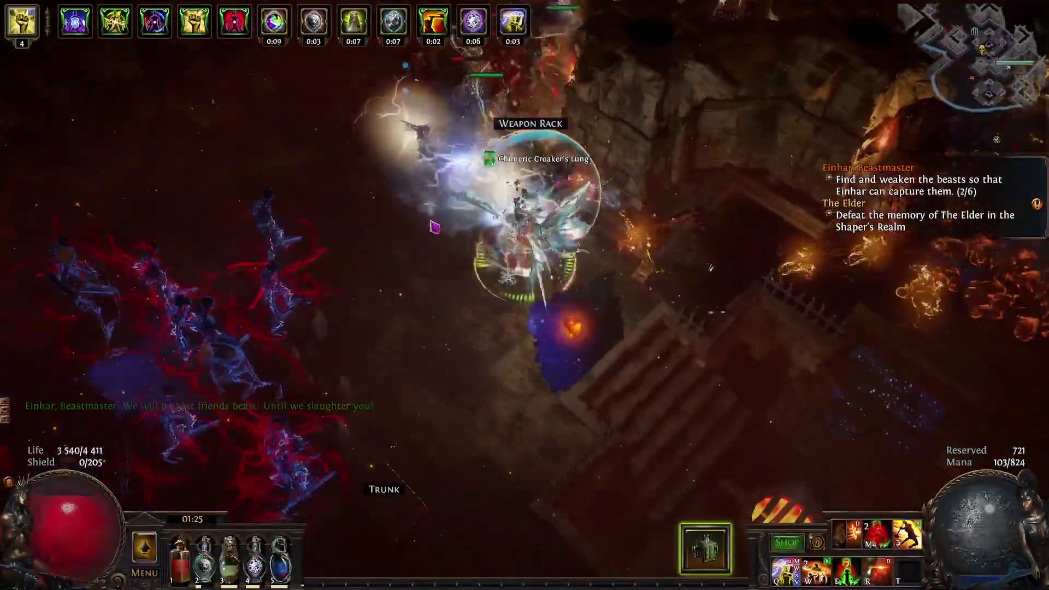
Attack the pack near the weapon rack and move on past the trunk.
{"action": "right_click", "coordinate": [410, 257]}
{"action": "right_click", "coordinate": [397, 403]}
{"action": "key", "text": "2"}
{"action": "right_click", "coordinate": [831, 486]}
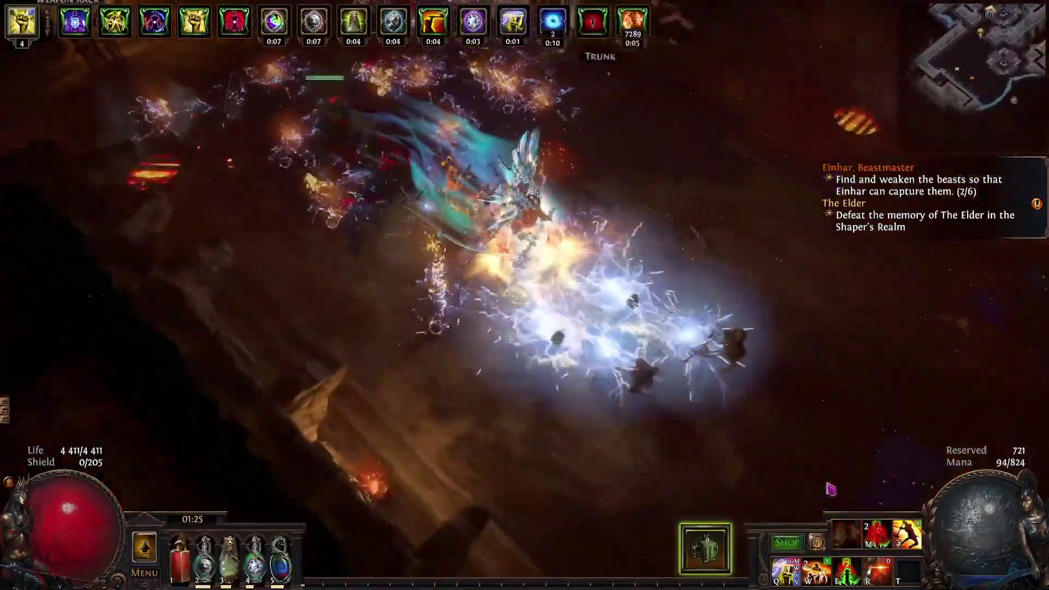
{"action": "right_click", "coordinate": [800, 451]}
Renew the utility flasks, fight towards the Gemcutter's Strongbox, and continue past it.
{"action": "key", "text": "2"}
{"action": "key", "text": "3"}
{"action": "key", "text": "4"}
{"action": "key", "text": "5"}
{"action": "left_click", "coordinate": [599, 307]}
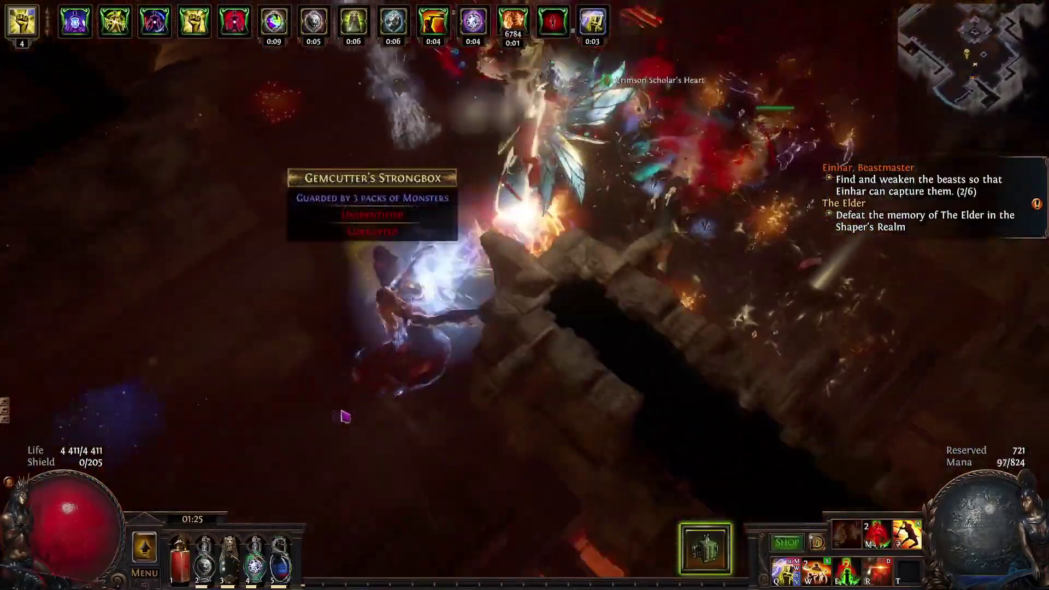
{"action": "right_click", "coordinate": [363, 391]}
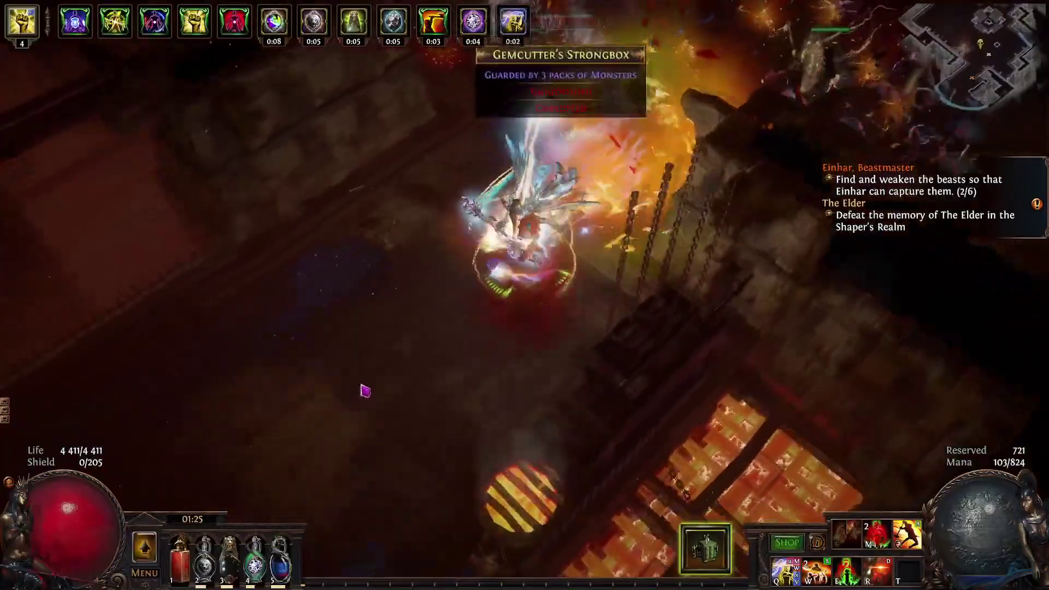
Fight the Void Remnant group around the Large Strongbox and clear the surrounding area.
{"action": "right_click", "coordinate": [735, 520]}
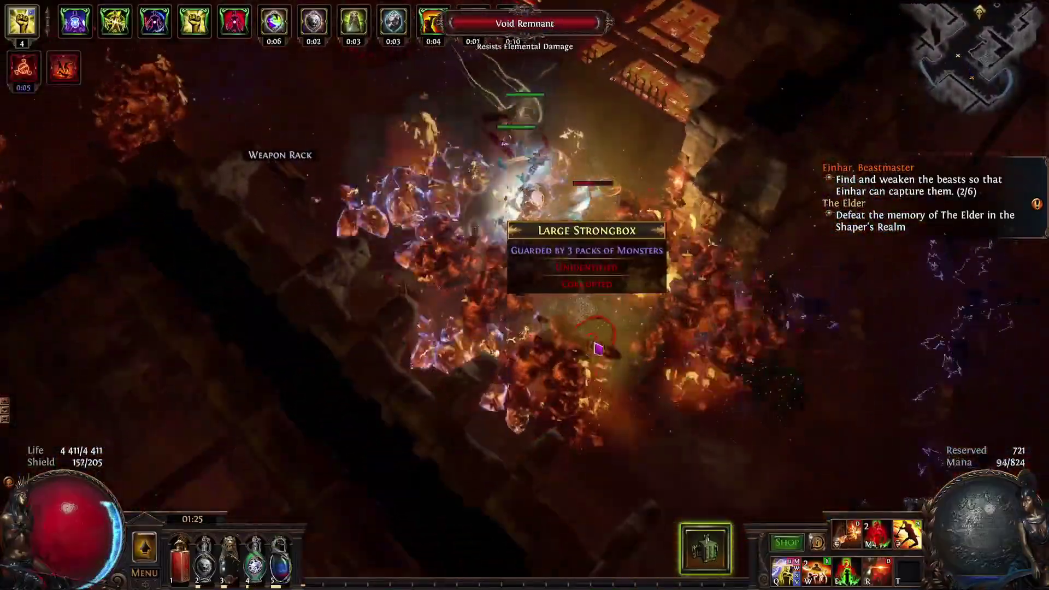
{"action": "right_click", "coordinate": [827, 363]}
{"action": "left_click", "coordinate": [643, 232]}
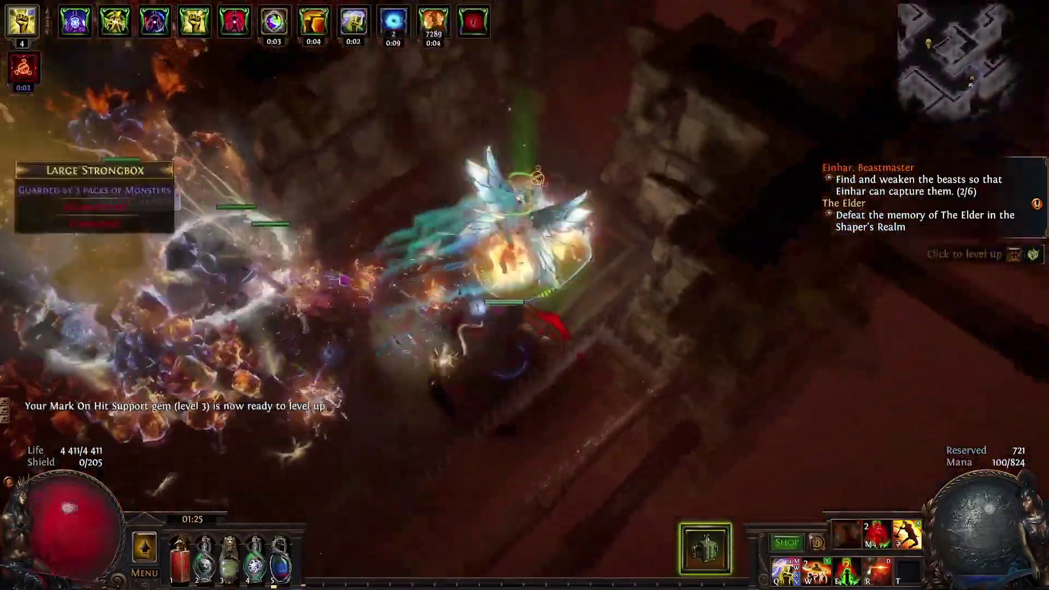
{"action": "right_click", "coordinate": [188, 208]}
{"action": "right_click", "coordinate": [335, 211]}
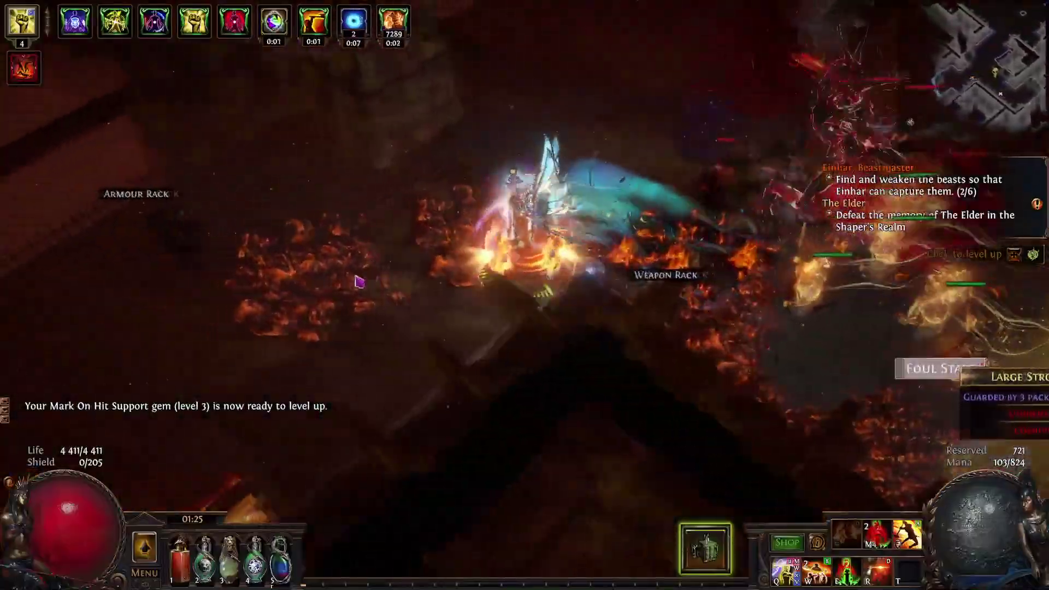
Return towards the Large Strongbox with all utility flasks active and attack the Chimeric Croaker pack.
{"action": "right_click", "coordinate": [792, 180]}
{"action": "key", "text": "2"}
{"action": "key", "text": "3"}
{"action": "key", "text": "4"}
{"action": "key", "text": "5"}
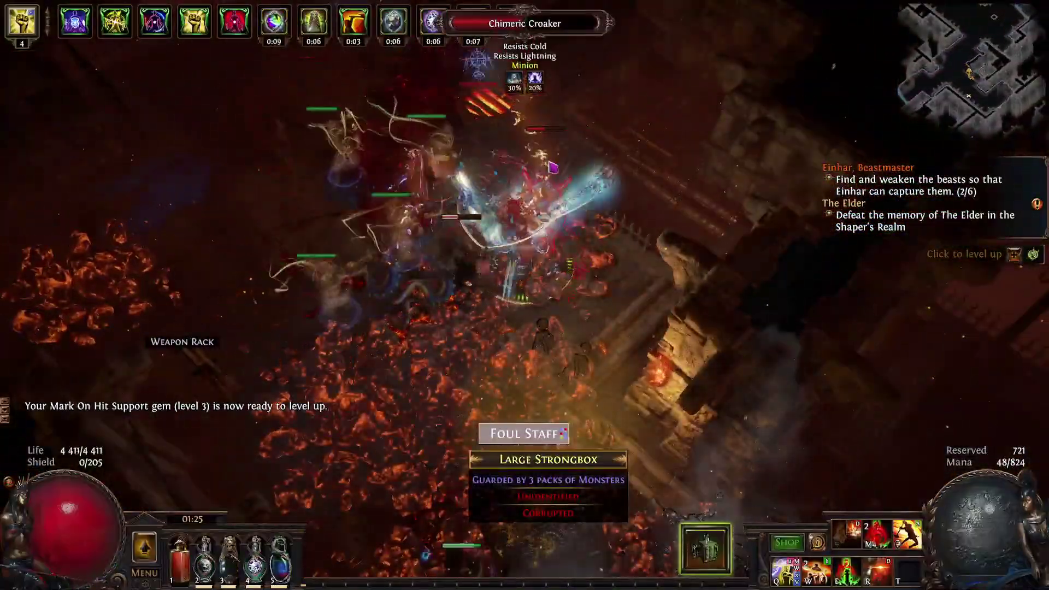
{"action": "right_click", "coordinate": [458, 106]}
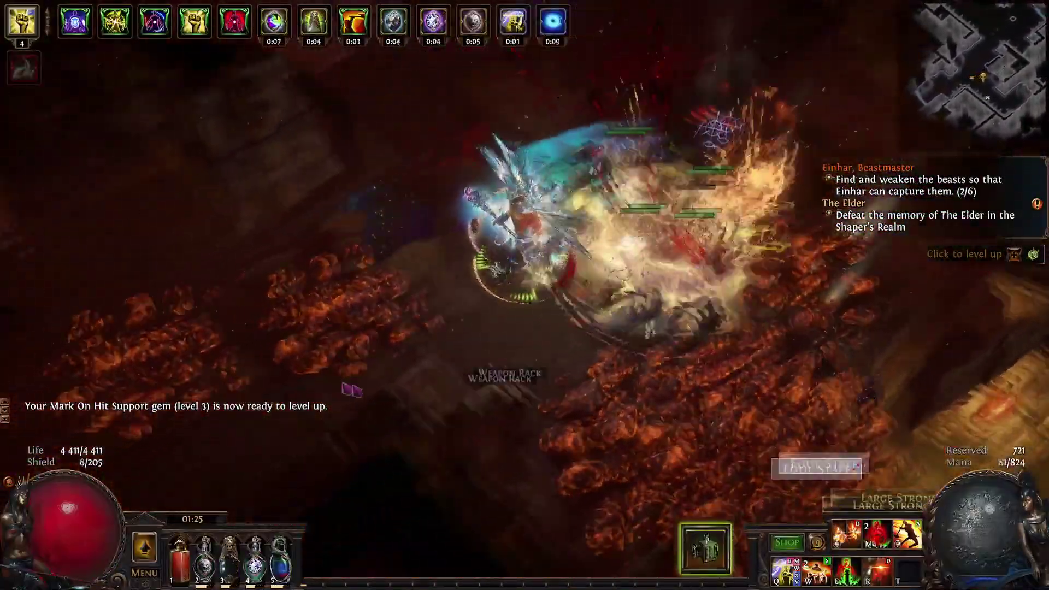
Check the map overlay for the route and fight onwards into the next area.
{"action": "right_click", "coordinate": [289, 426]}
{"action": "key", "text": "Tab"}
{"action": "left_click", "coordinate": [274, 426]}
{"action": "key", "text": "Tab"}
{"action": "key", "text": "r"}
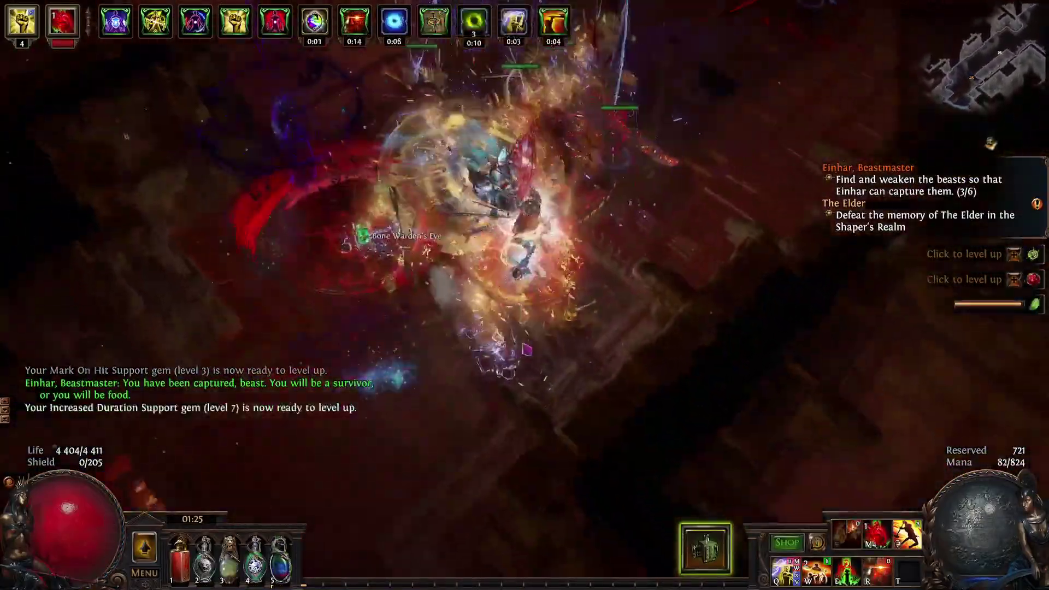
Advance to the Operative's Strongbox and fight the surrounding monsters with the utility flasks renewed.
{"action": "right_click", "coordinate": [368, 494]}
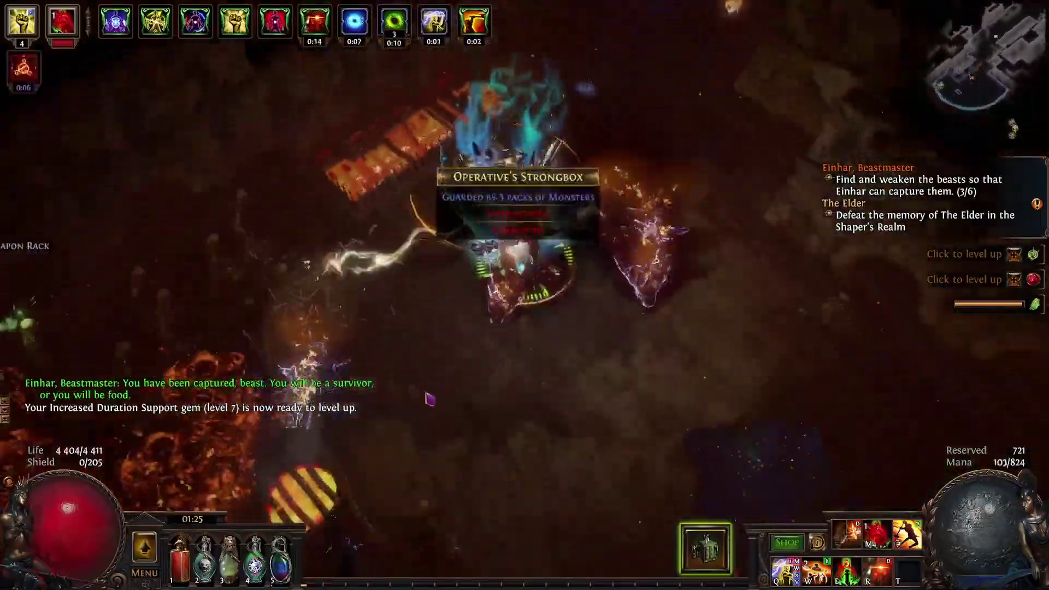
{"action": "left_click", "coordinate": [430, 399]}
{"action": "key", "text": "2"}
{"action": "key", "text": "3"}
{"action": "key", "text": "4"}
{"action": "left_click", "coordinate": [582, 320]}
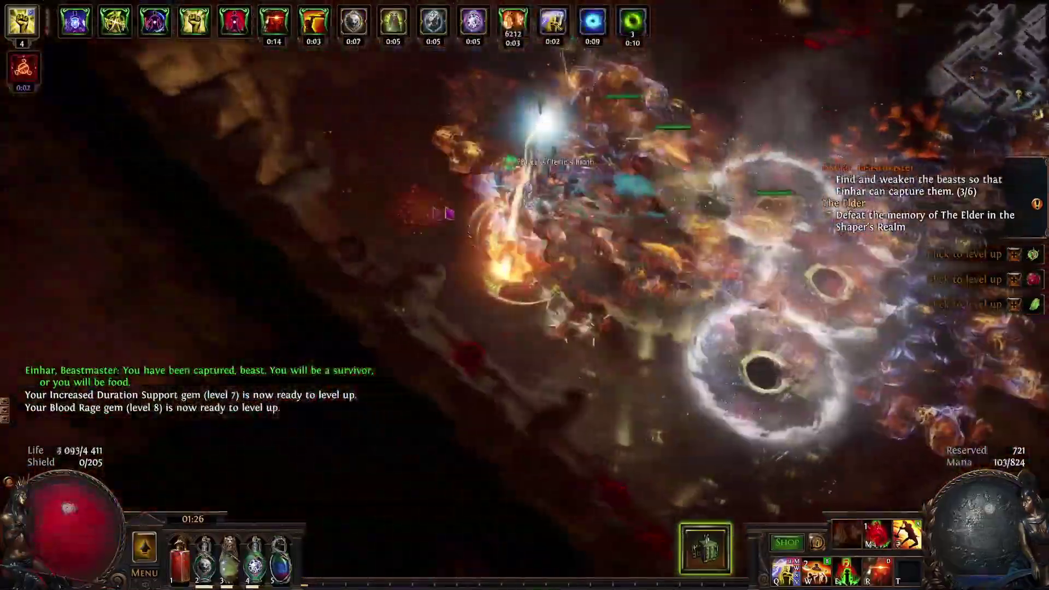
Attack the monster pack beside the dark vortices in the map with the Einhar beast objective.
{"action": "left_click", "coordinate": [784, 268]}
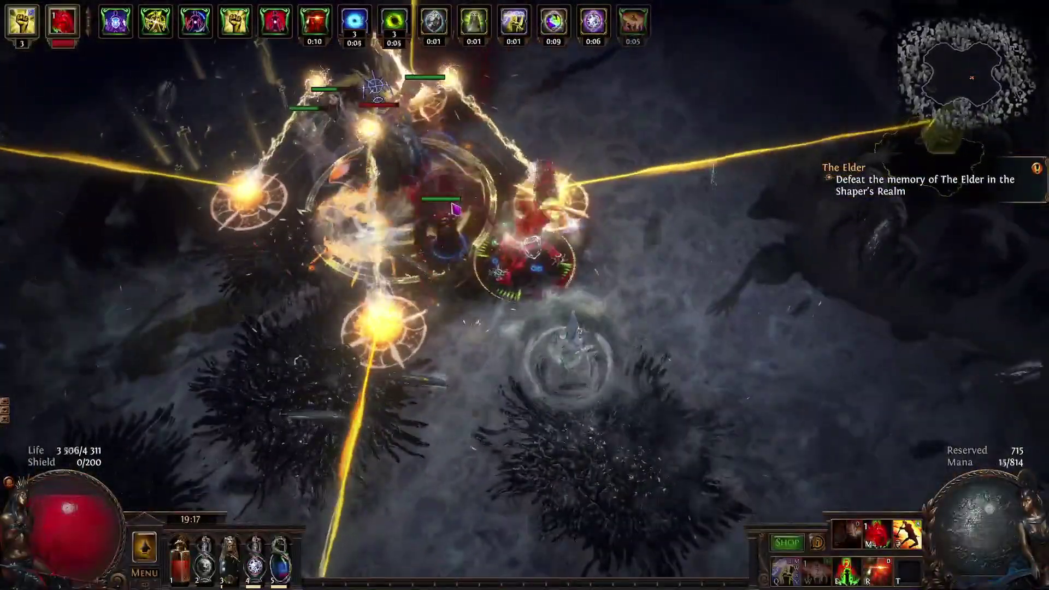
Fight The Elder in the arena, using the life flask and the fifth flask to survive while repositioning around the boss.
{"action": "left_click", "coordinate": [452, 204]}
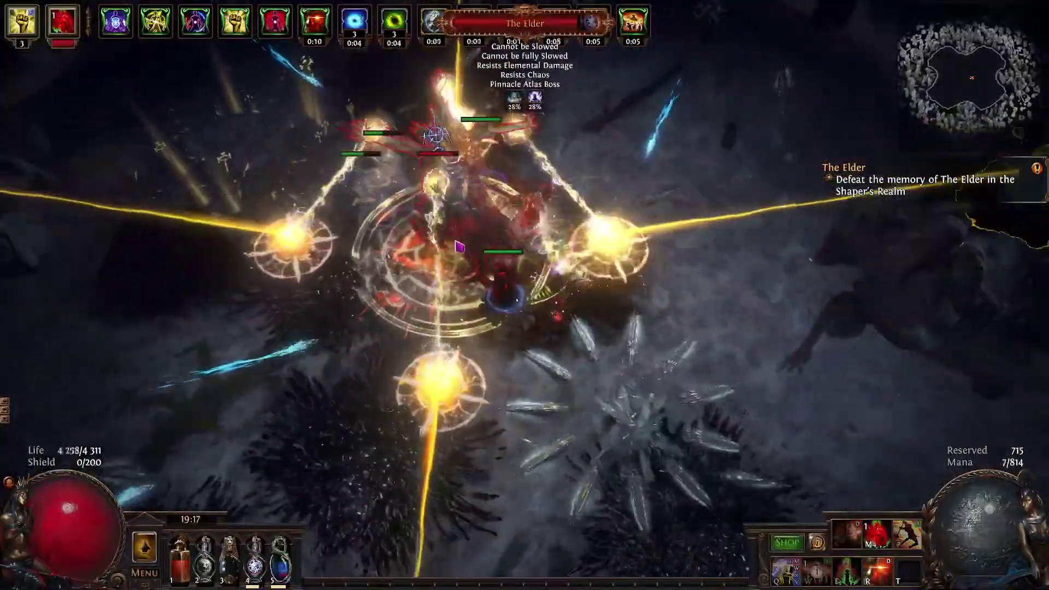
{"action": "key", "text": "1"}
{"action": "key", "text": "5"}
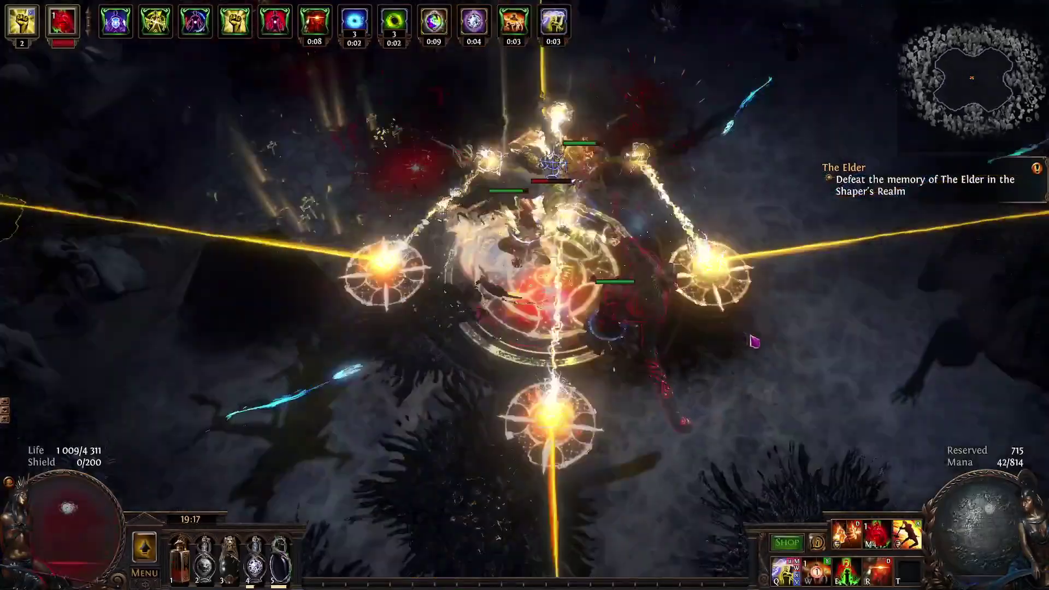
{"action": "key", "text": "1"}
{"action": "left_click", "coordinate": [751, 339]}
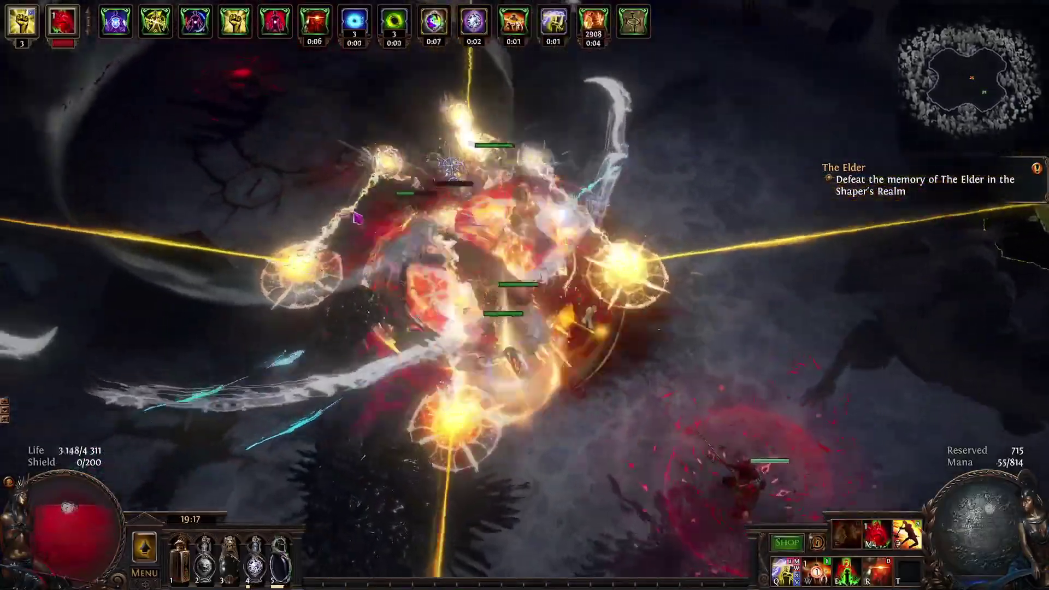
{"action": "left_click", "coordinate": [356, 218]}
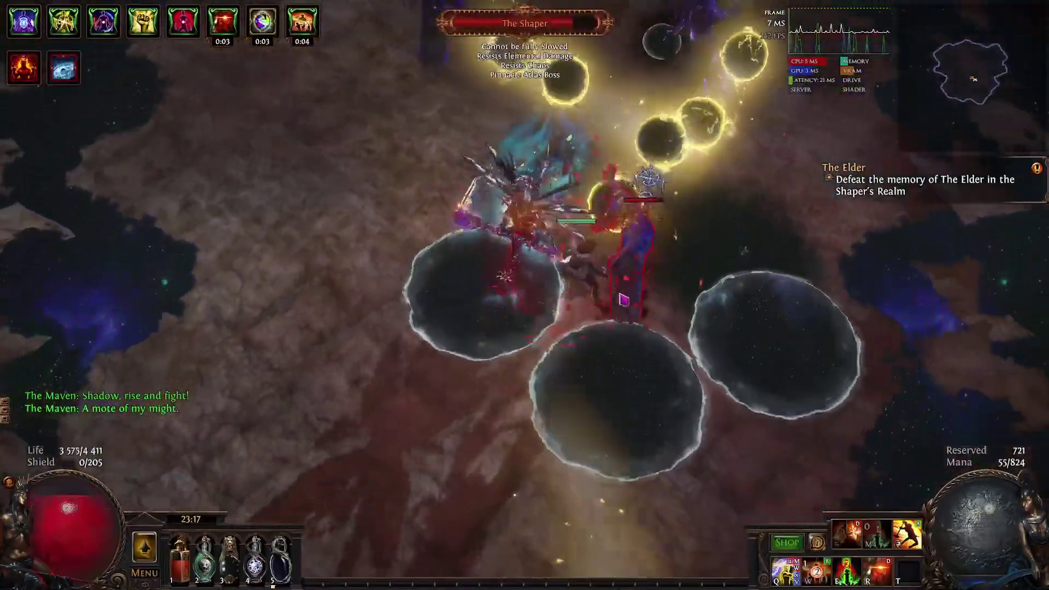
Fight The Shaper, healing with the life flask and manoeuvring around the dark pools and energy orbs.
{"action": "key", "text": "1"}
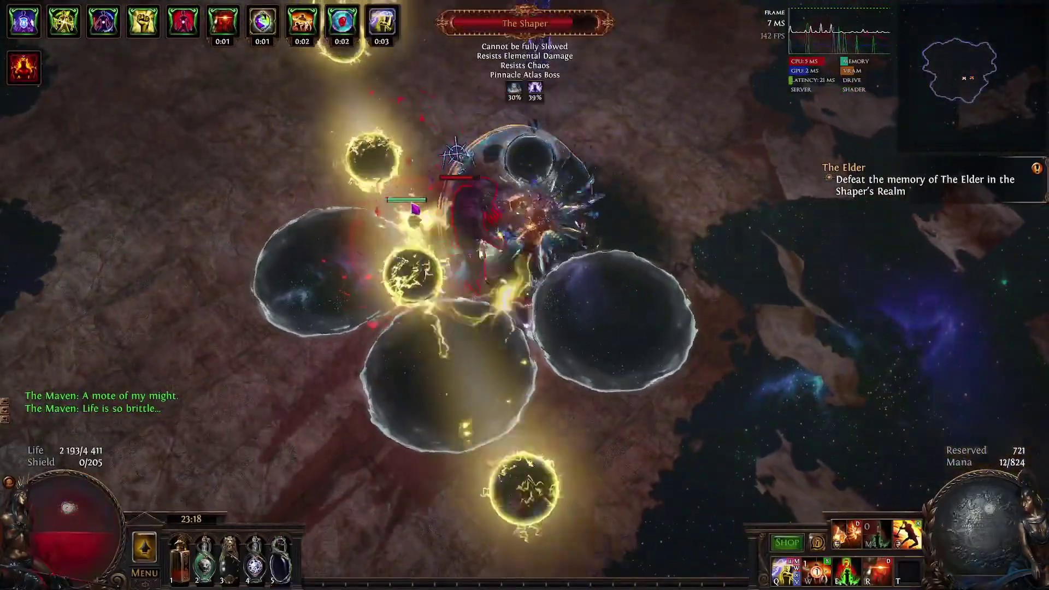
{"action": "left_click", "coordinate": [377, 210]}
{"action": "left_click", "coordinate": [494, 310]}
{"action": "left_click", "coordinate": [580, 287]}
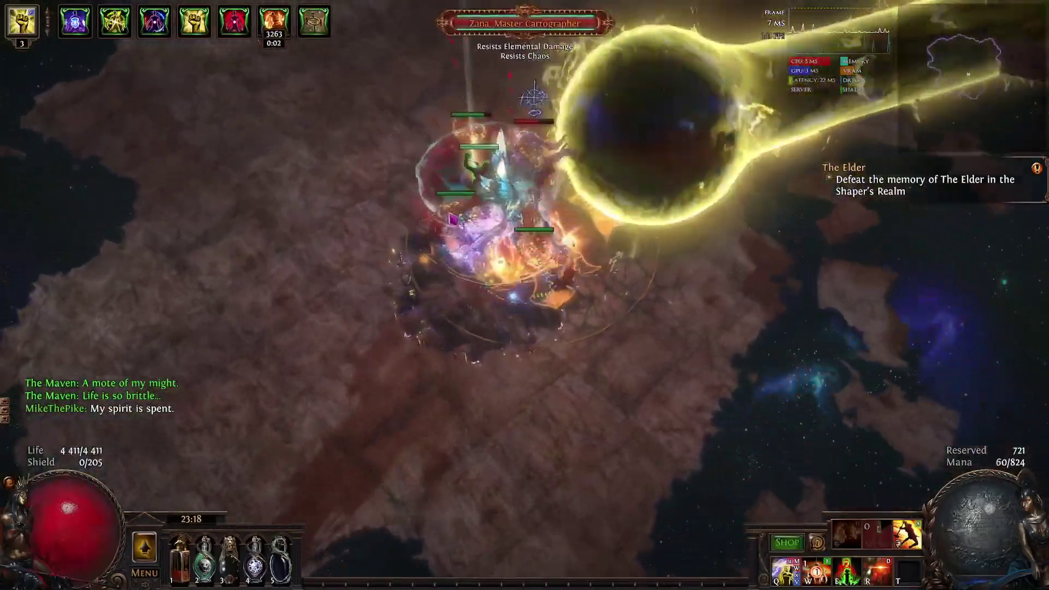
{"action": "left_click", "coordinate": [448, 215]}
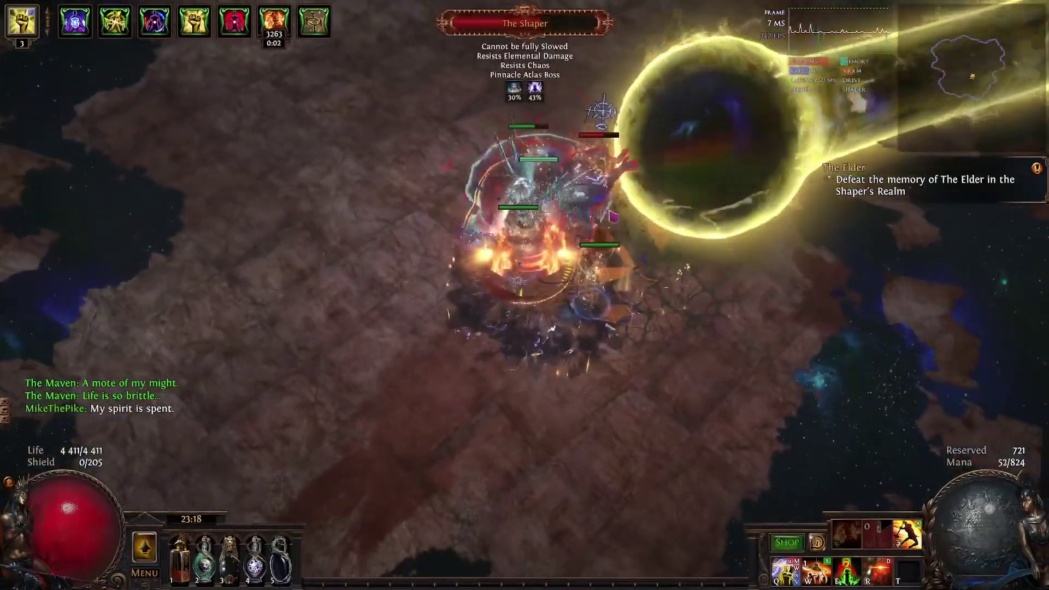
{"action": "left_click", "coordinate": [699, 218]}
{"action": "key", "text": "q"}
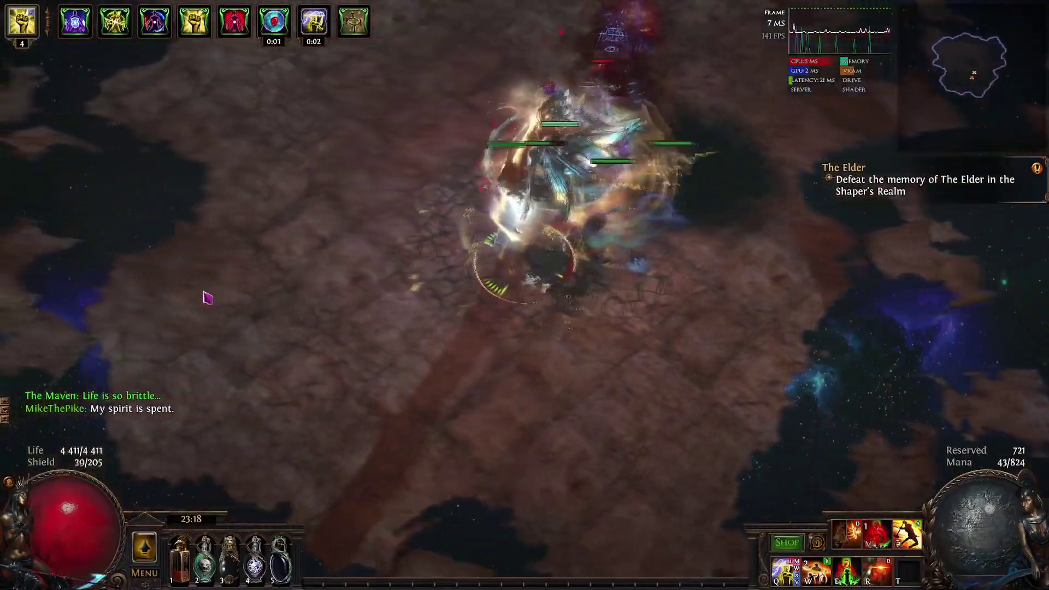
Cross The Shaper's arena repeatedly to evade the boss attacks and keep fighting.
{"action": "left_click", "coordinate": [211, 295]}
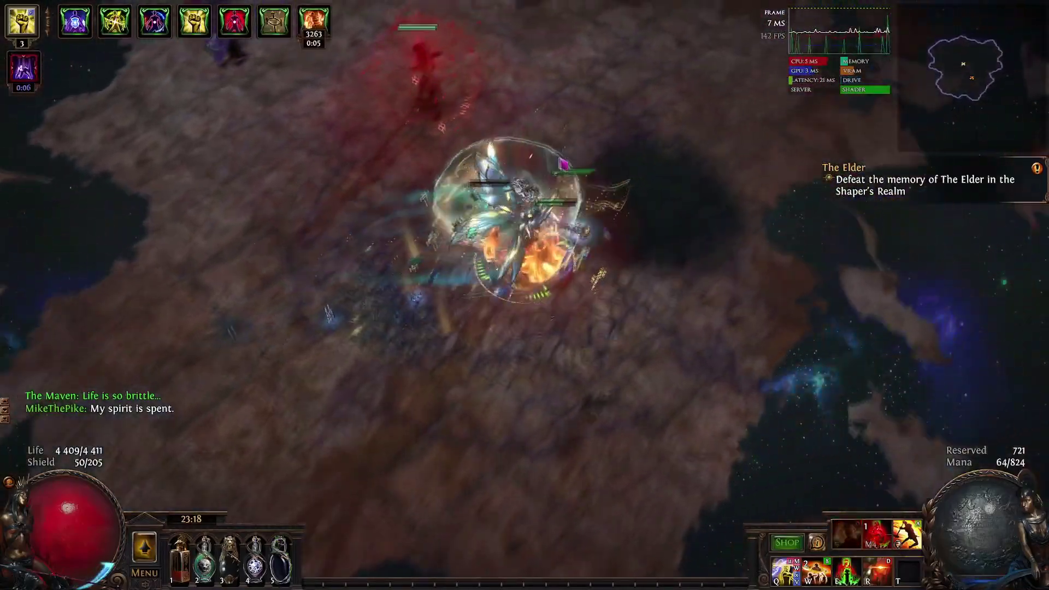
{"action": "left_click", "coordinate": [559, 160]}
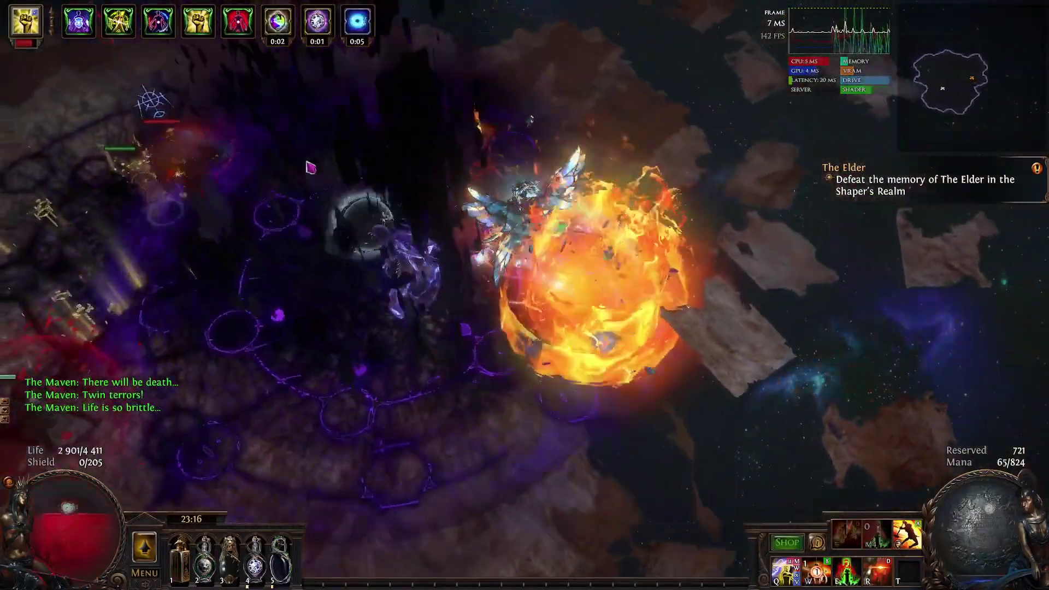
{"action": "left_click", "coordinate": [306, 166]}
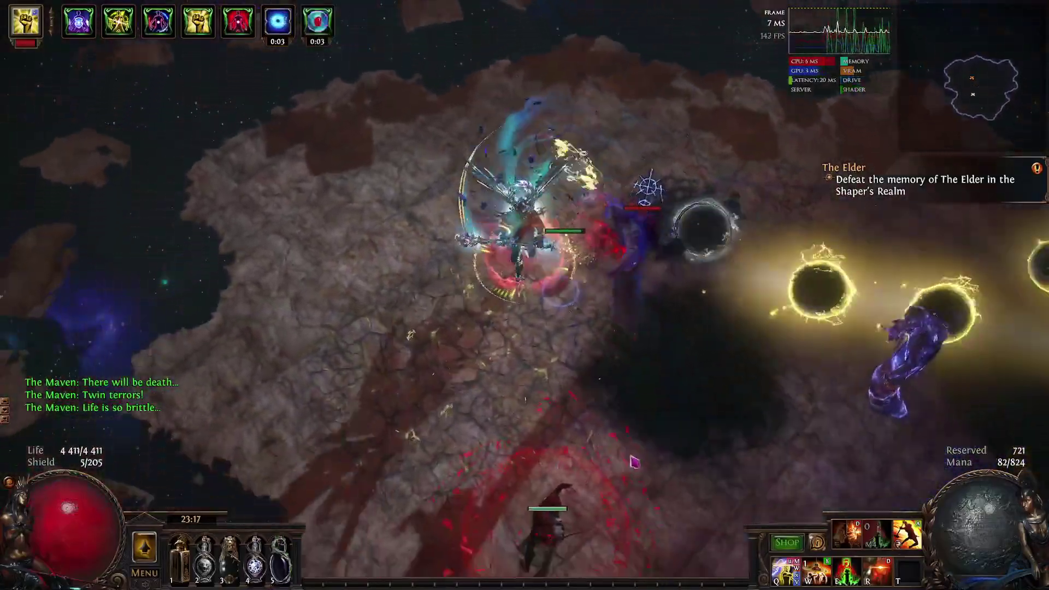
{"action": "left_click", "coordinate": [633, 462]}
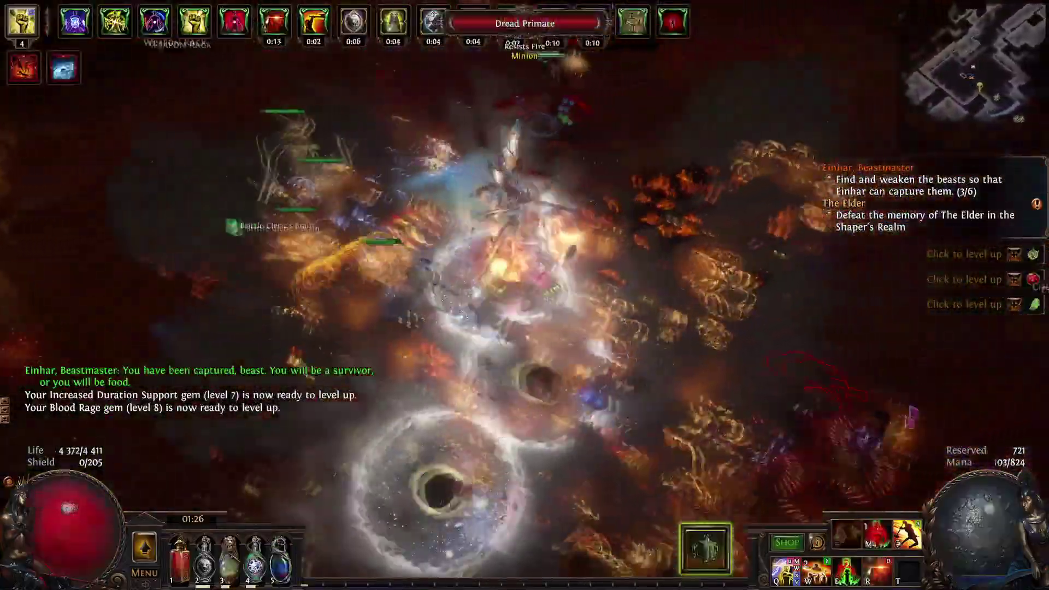
Attack the Dread Primate pack and push on towards the chest, using the life flask and flasks 3 and 5.
{"action": "right_click", "coordinate": [667, 453]}
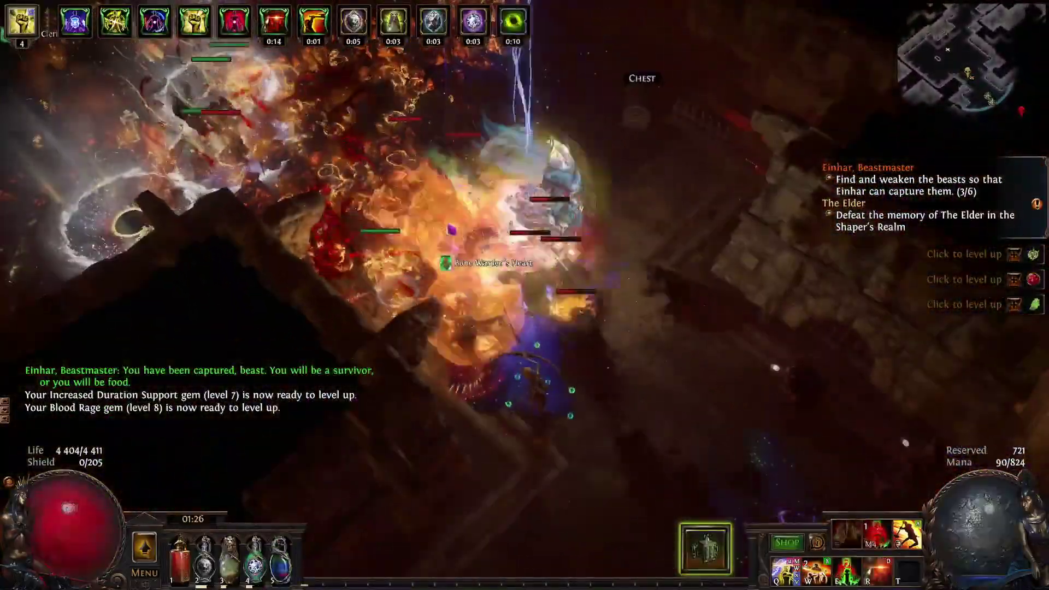
{"action": "key", "text": "3"}
{"action": "key", "text": "5"}
{"action": "key", "text": "1"}
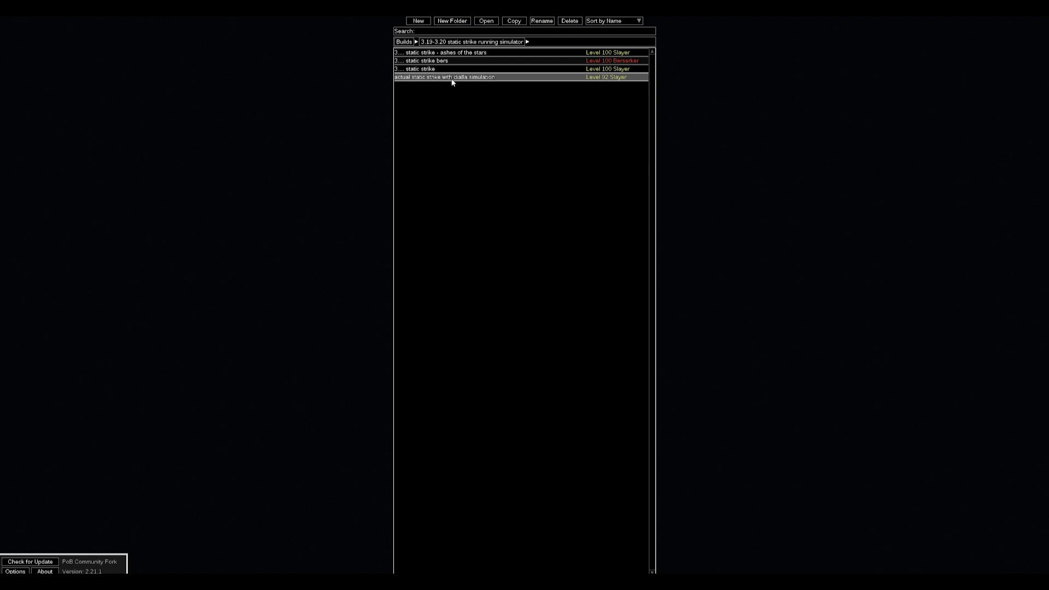
Switch to Path of Building, open the "static strike bers" build, and compare Static Strike's Melee hit and Beams stats, ending on Beams.
{"action": "double_click", "coordinate": [452, 61]}
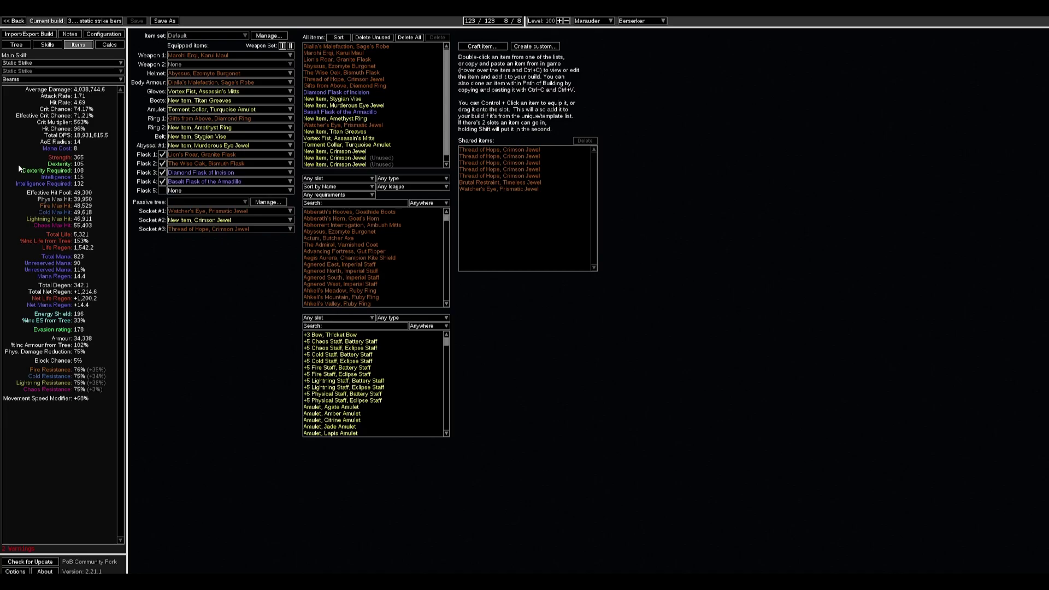
{"action": "left_click", "coordinate": [30, 79]}
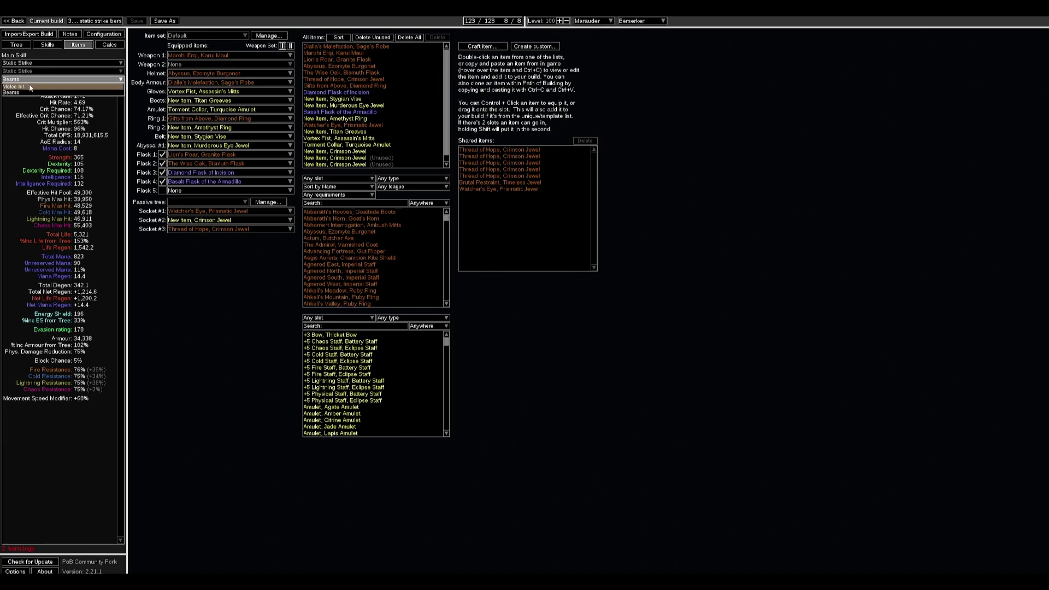
{"action": "left_click", "coordinate": [30, 87]}
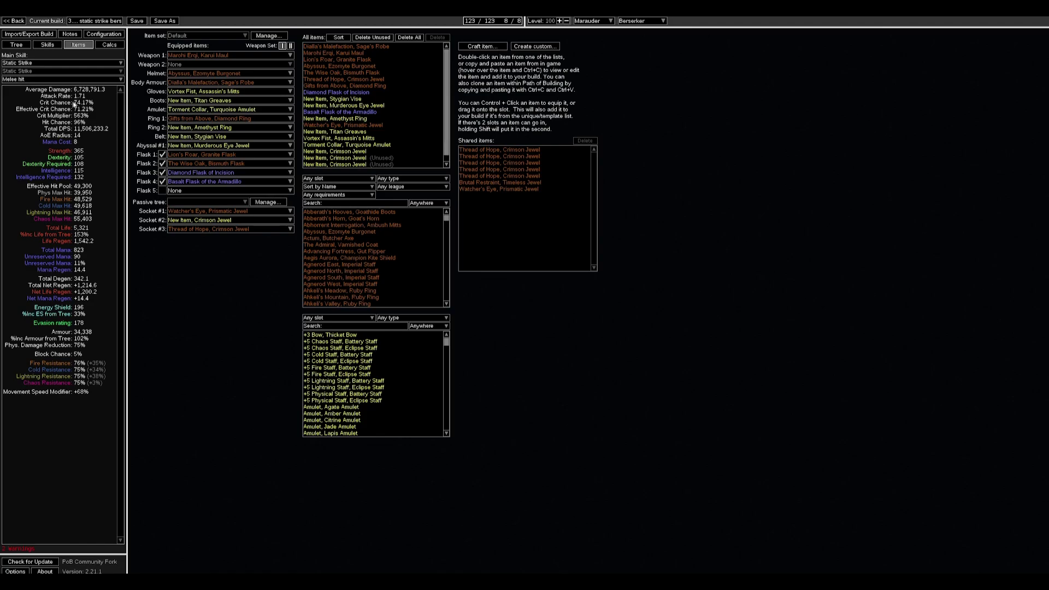
{"action": "left_click", "coordinate": [53, 80]}
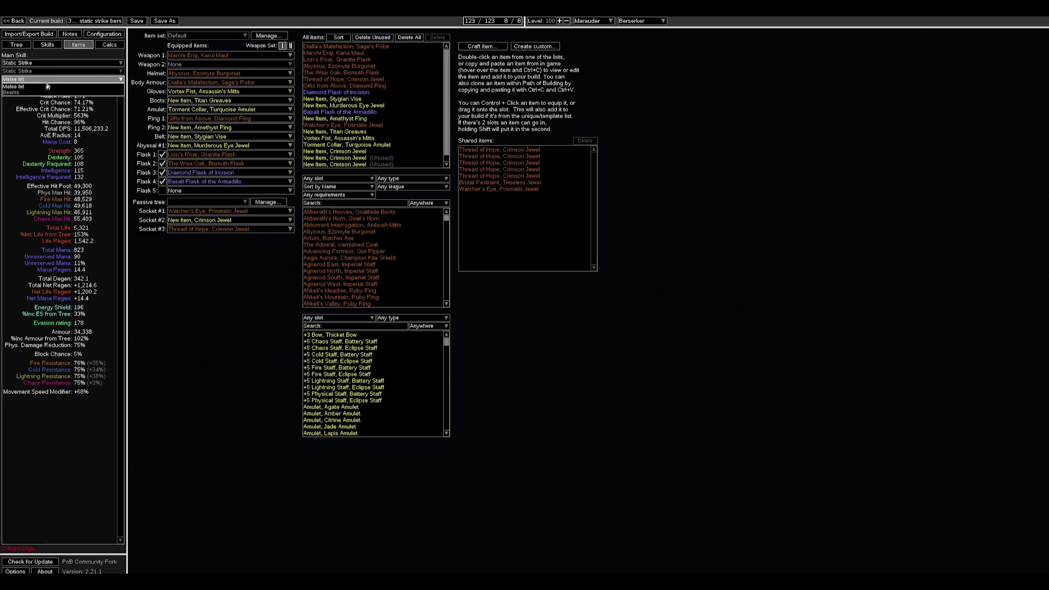
{"action": "left_click", "coordinate": [53, 92]}
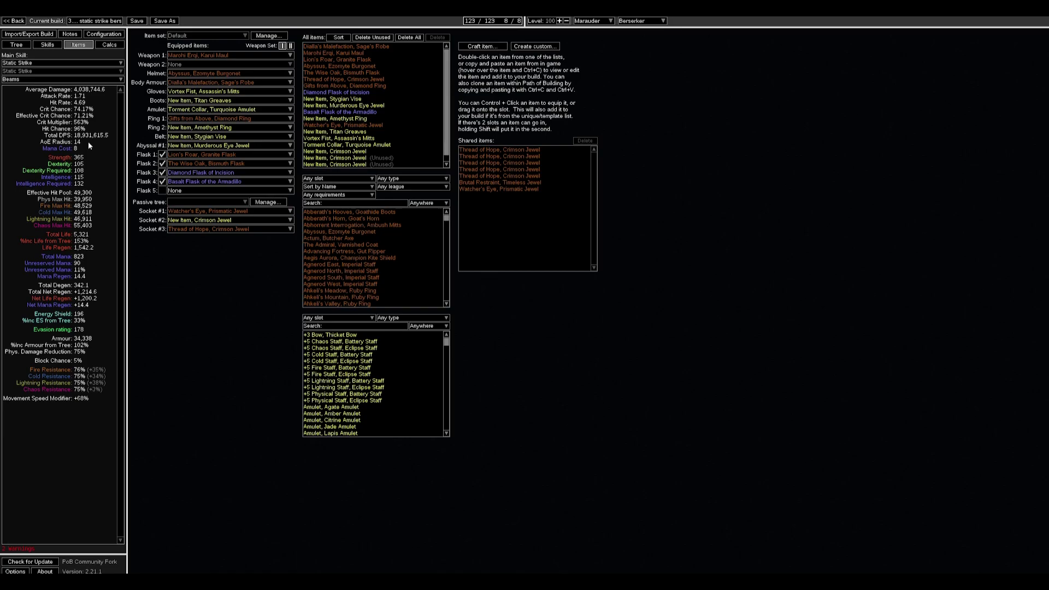
Examine the Static Strike gem's details and the equipped Dialla's Malefaction body armour.
{"action": "mouse_move", "coordinate": [189, 86]}
{"action": "left_click", "coordinate": [48, 44]}
{"action": "mouse_move", "coordinate": [344, 86]}
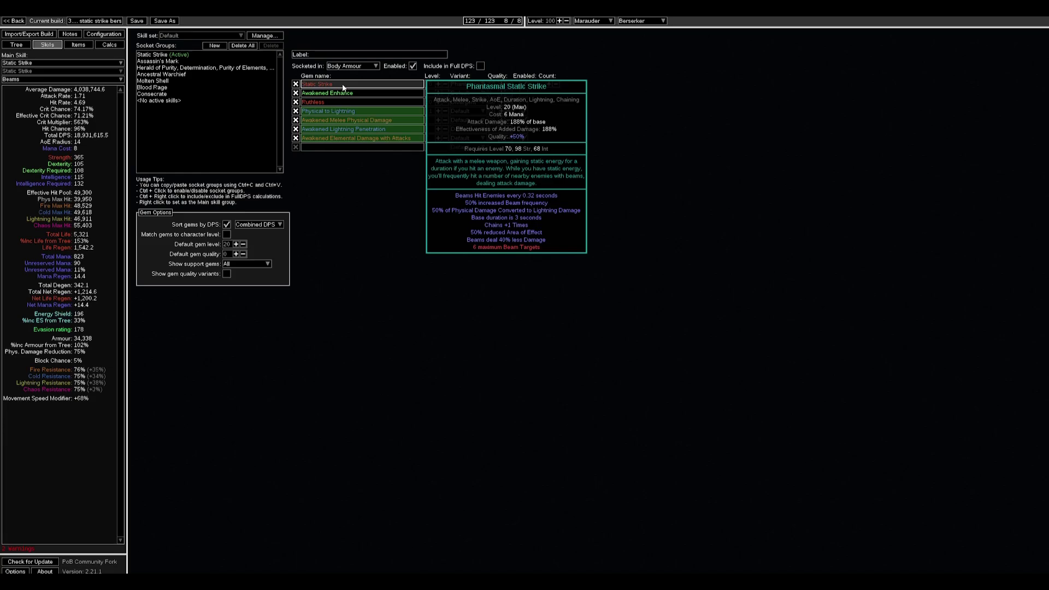
{"action": "left_click", "coordinate": [78, 44]}
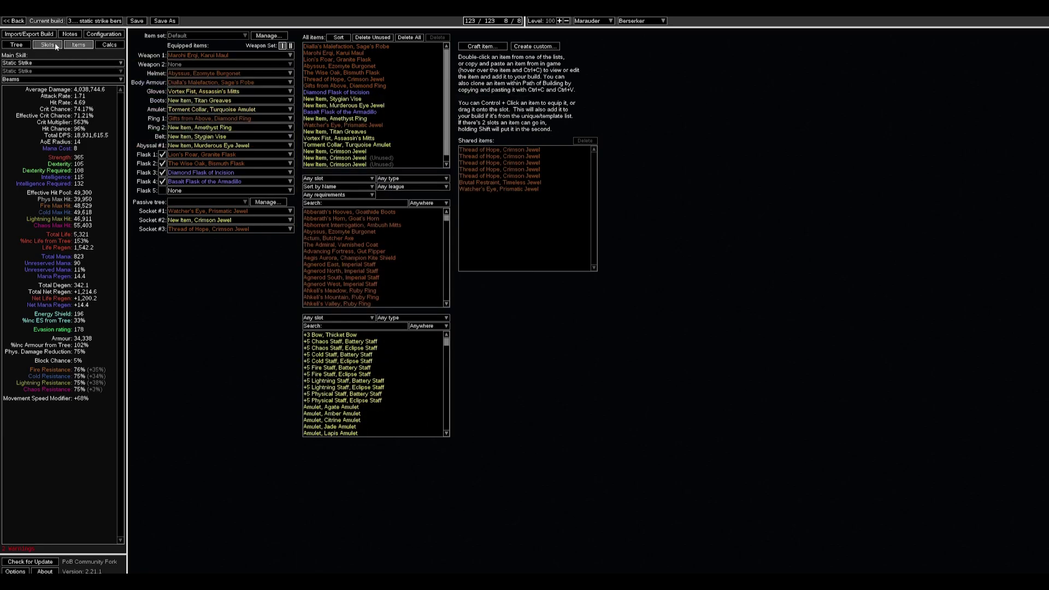
{"action": "left_click", "coordinate": [37, 45]}
{"action": "left_click", "coordinate": [77, 45]}
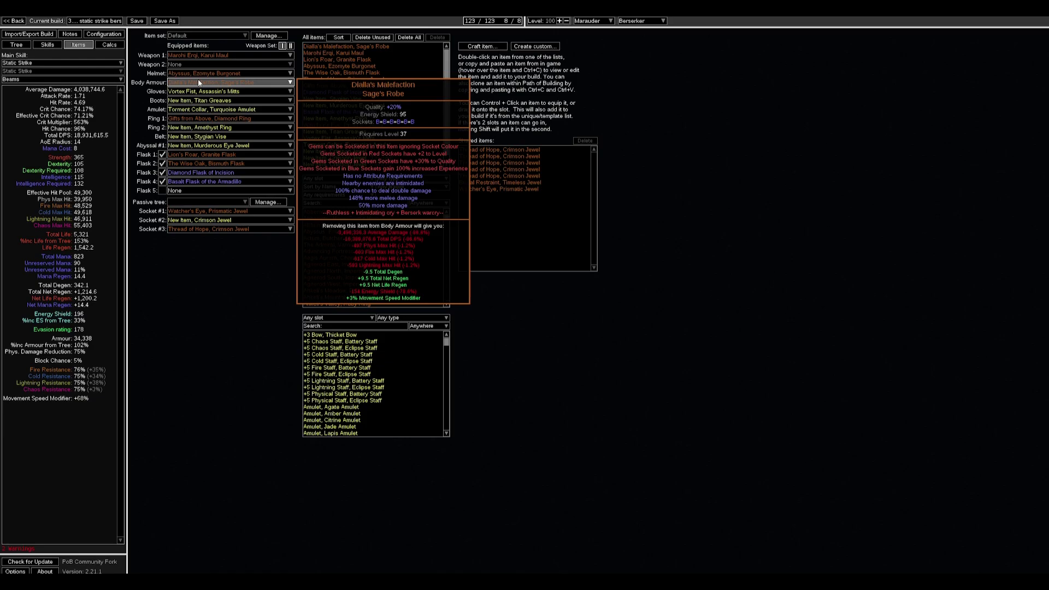
Inspect the Berserker ascendancy and allocated passives on the tree, and return to the equipped items to review the body armour.
{"action": "left_click", "coordinate": [16, 44]}
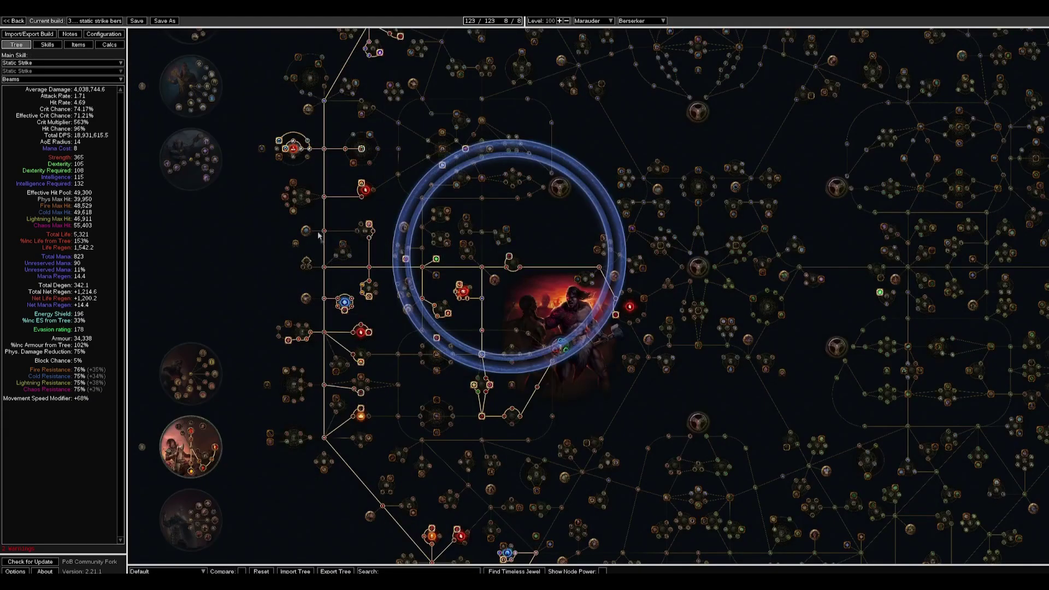
{"action": "left_click_drag", "start_coordinate": [183, 417], "coordinate": [305, 302]}
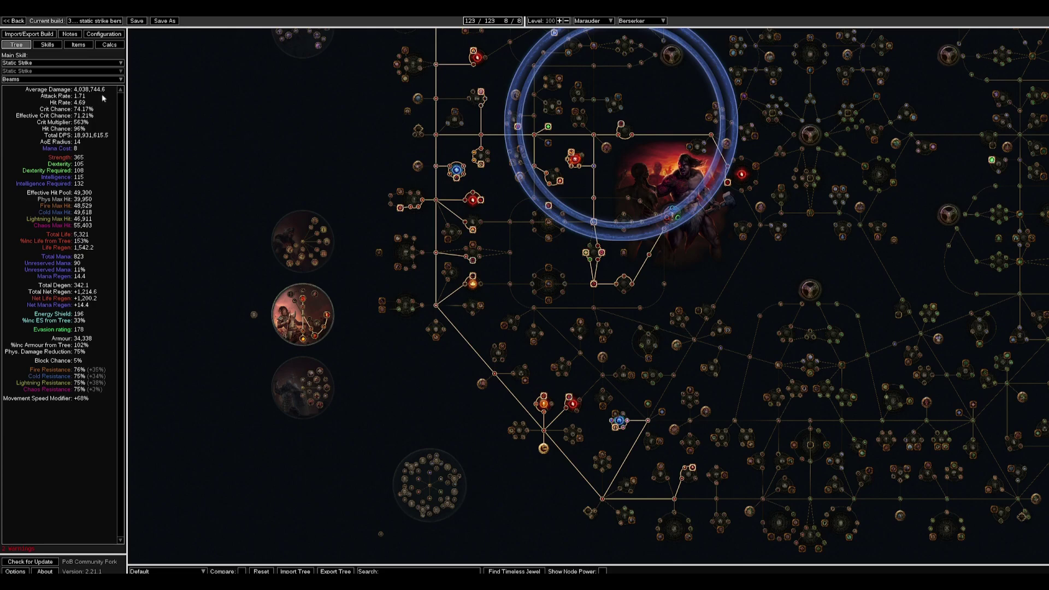
{"action": "left_click", "coordinate": [79, 45]}
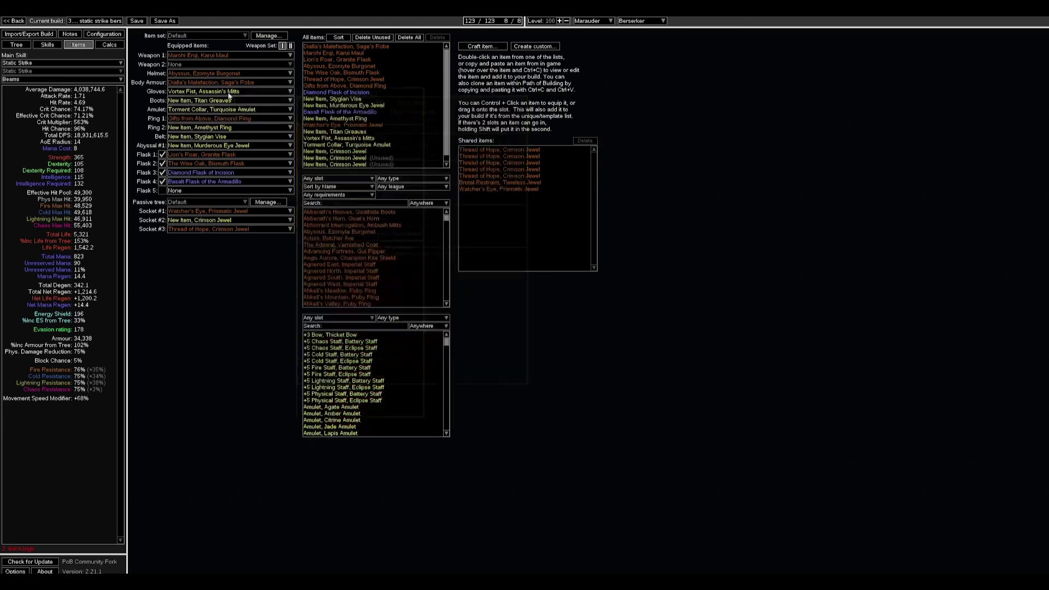
{"action": "mouse_move", "coordinate": [200, 84]}
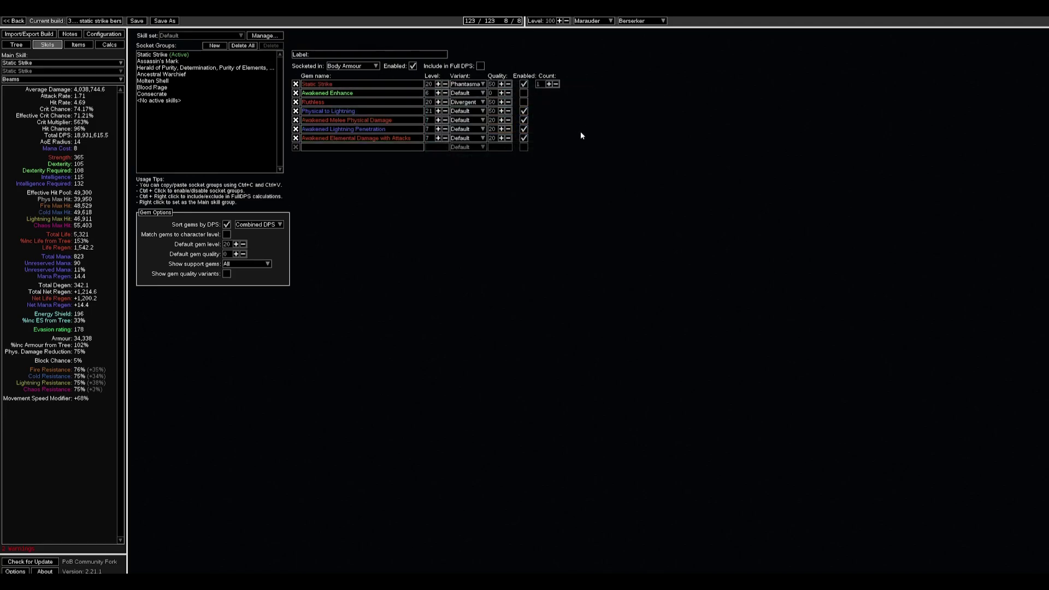
Review the support gems linked to Static Strike, including Awakened Lightning Penetration, Awakened Elemental Damage with Attacks and Awakened Enhance.
{"action": "mouse_move", "coordinate": [526, 111]}
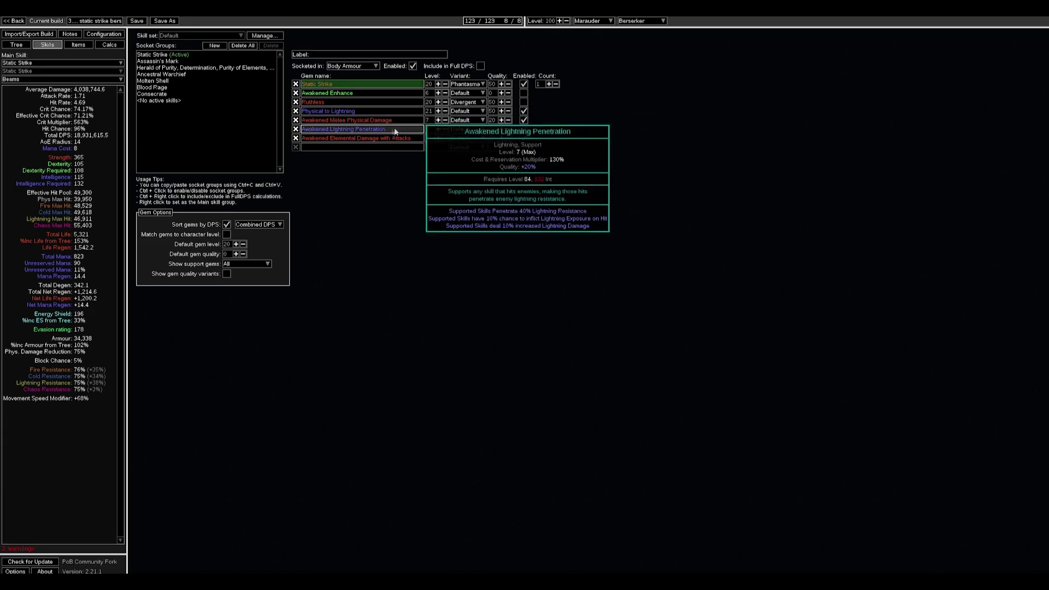
{"action": "left_click", "coordinate": [400, 140]}
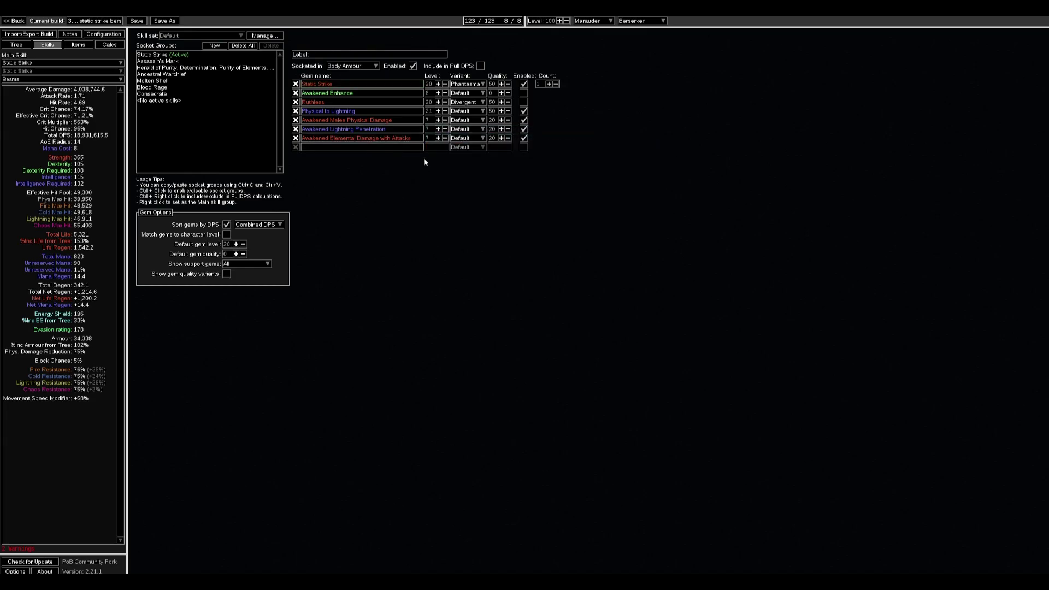
{"action": "left_click", "coordinate": [389, 96]}
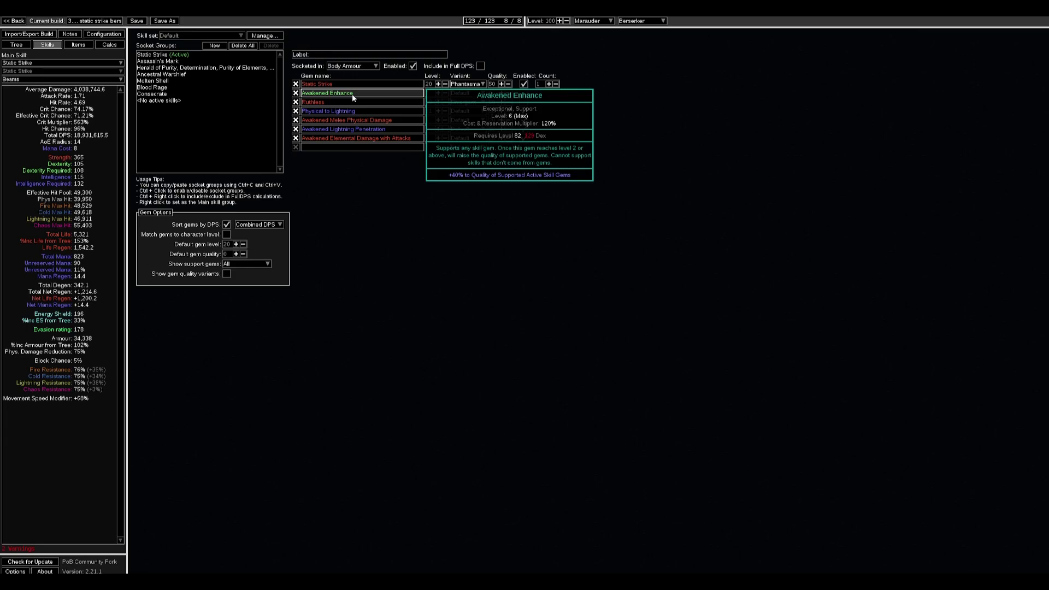
Review the gems in the Herald of Purity aura group and the Ancestral Warchief, Molten Shell and Blood Rage groups.
{"action": "left_click", "coordinate": [237, 67]}
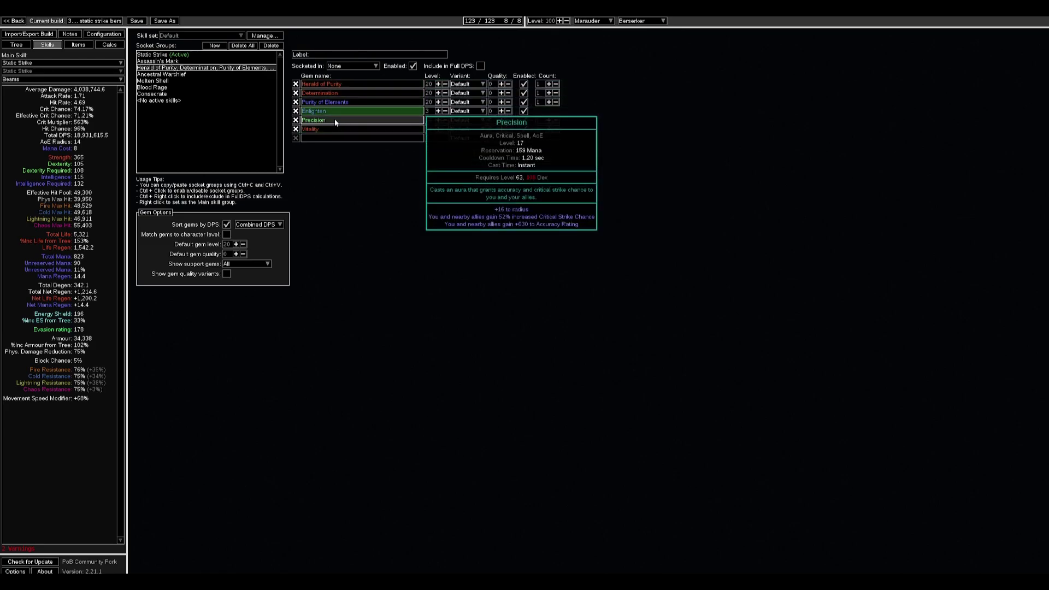
{"action": "left_click", "coordinate": [164, 74]}
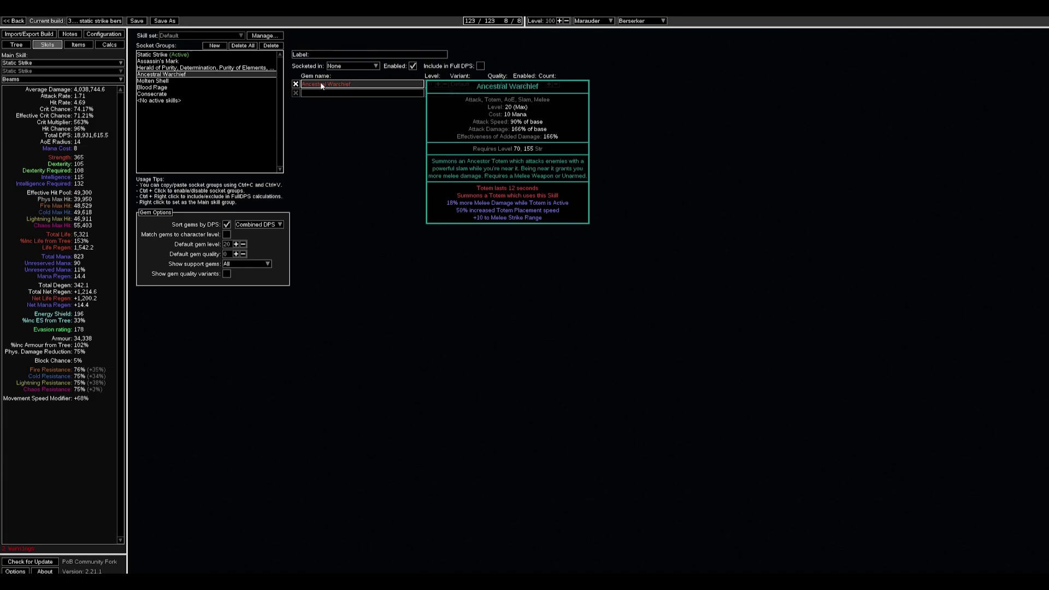
{"action": "left_click", "coordinate": [161, 80]}
{"action": "left_click", "coordinate": [166, 94]}
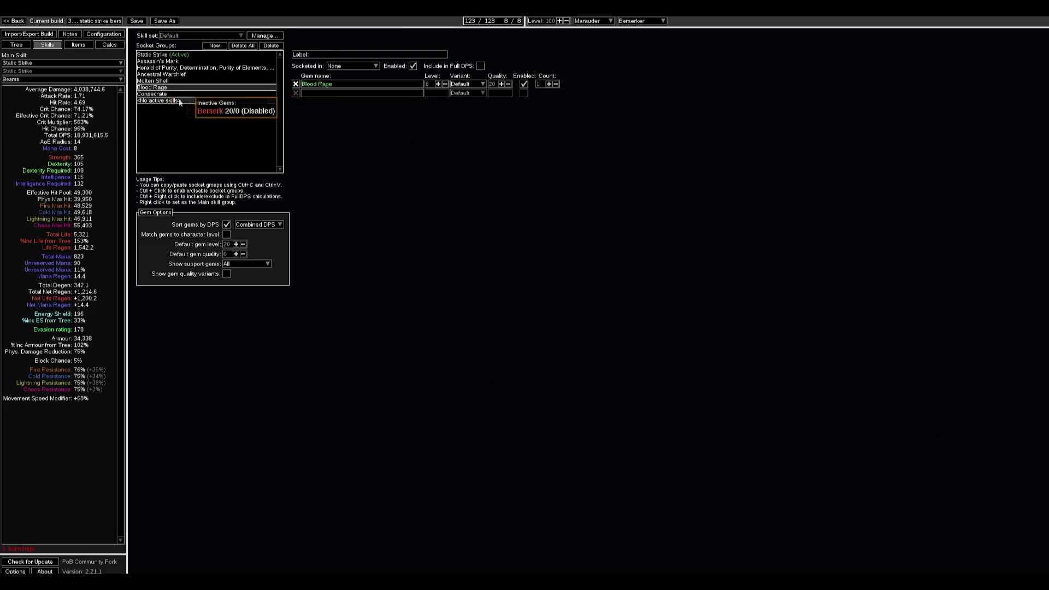
Open the group holding the Berserk gem, and enable and disable Berserk again to compare its effect on the build.
{"action": "left_click", "coordinate": [172, 101]}
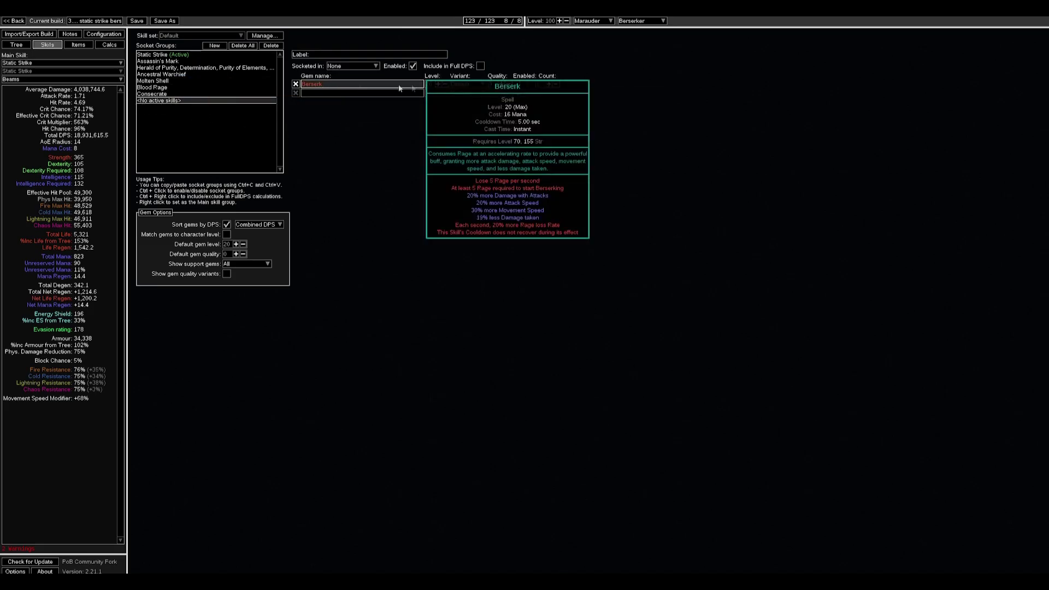
{"action": "left_click", "coordinate": [523, 85]}
{"action": "left_click", "coordinate": [524, 84]}
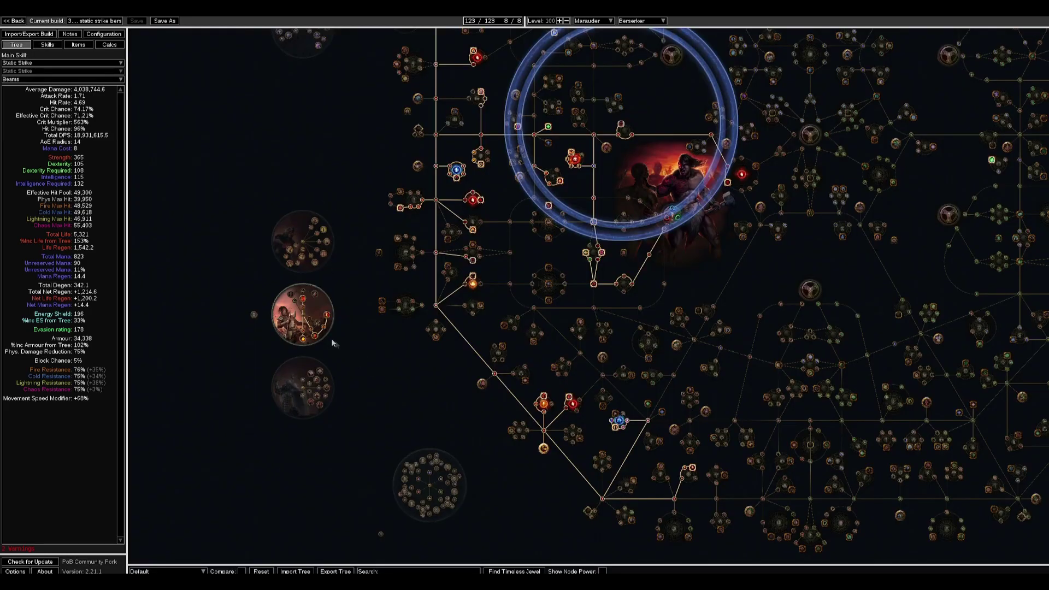
Inspect the Berserker ascendancy's Aspect of Carnage node and the allocated Divine Judgement notable on the passive tree.
{"action": "mouse_move", "coordinate": [315, 340]}
{"action": "mouse_move", "coordinate": [328, 318]}
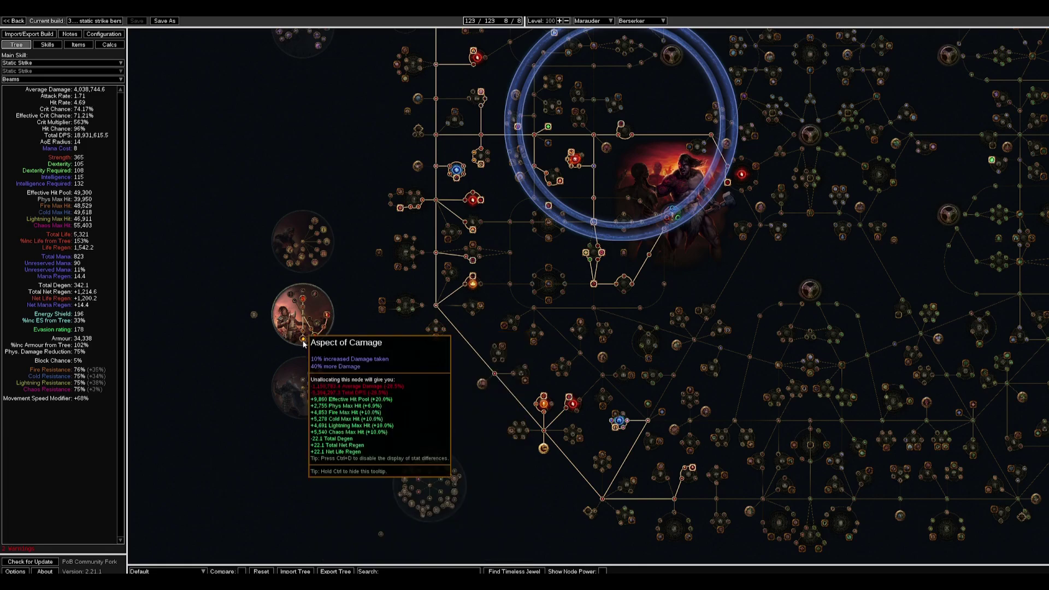
{"action": "left_click_drag", "start_coordinate": [402, 379], "coordinate": [349, 369]}
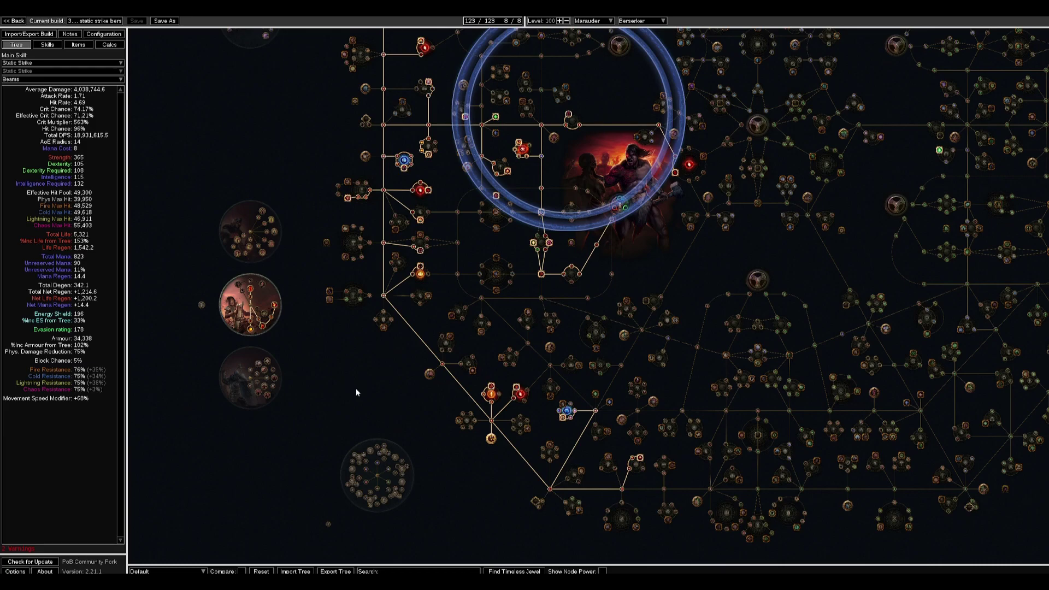
{"action": "left_click_drag", "start_coordinate": [416, 166], "coordinate": [478, 228]}
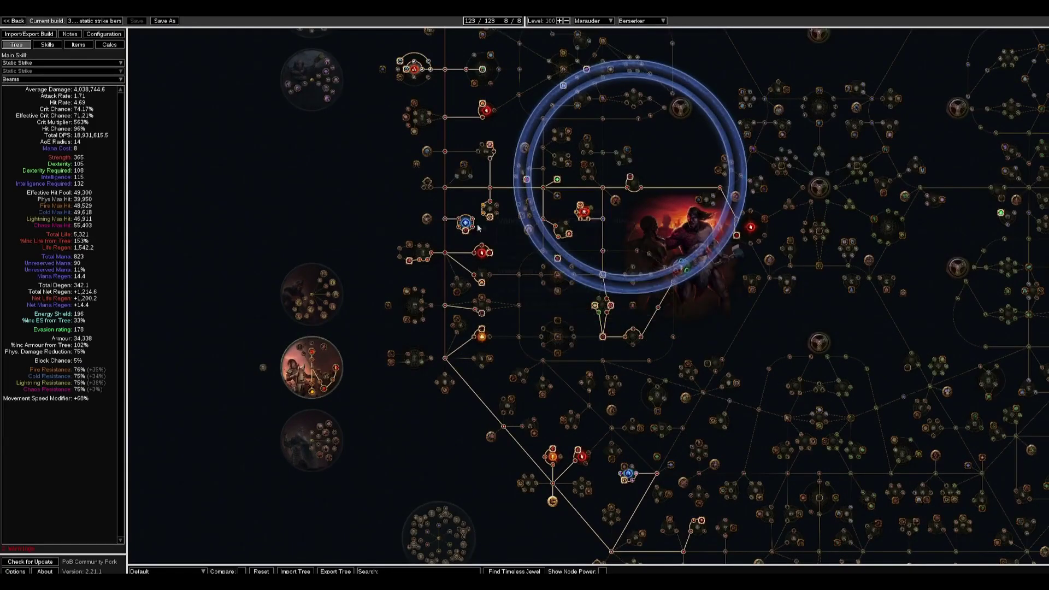
{"action": "left_click_drag", "start_coordinate": [347, 206], "coordinate": [394, 326]}
{"action": "scroll", "coordinate": [405, 346], "scroll_direction": "down", "scroll_amount": 1}
{"action": "left_click_drag", "start_coordinate": [407, 367], "coordinate": [346, 237]}
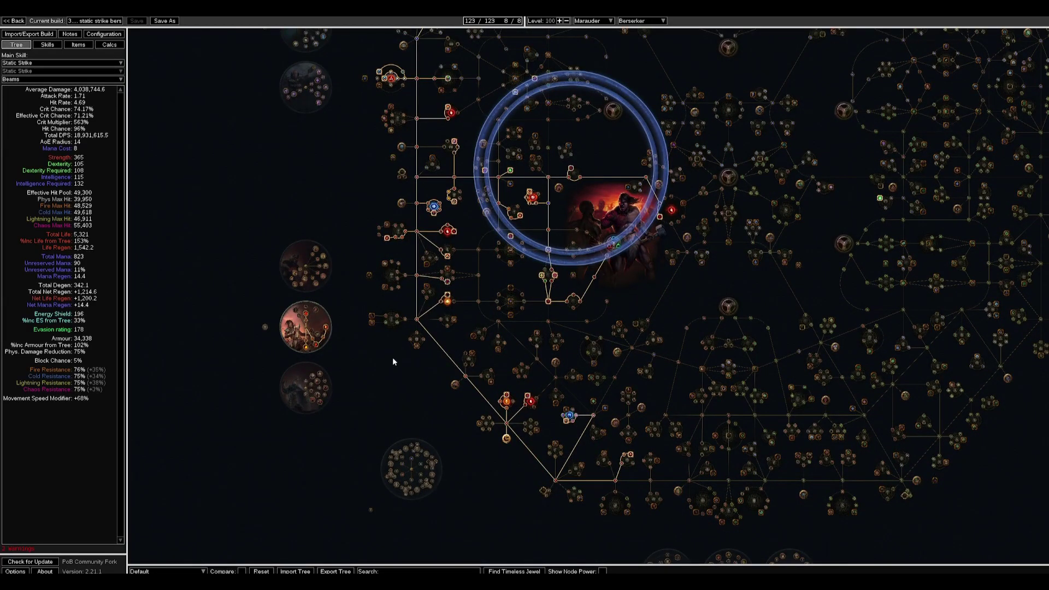
{"action": "mouse_move", "coordinate": [629, 455]}
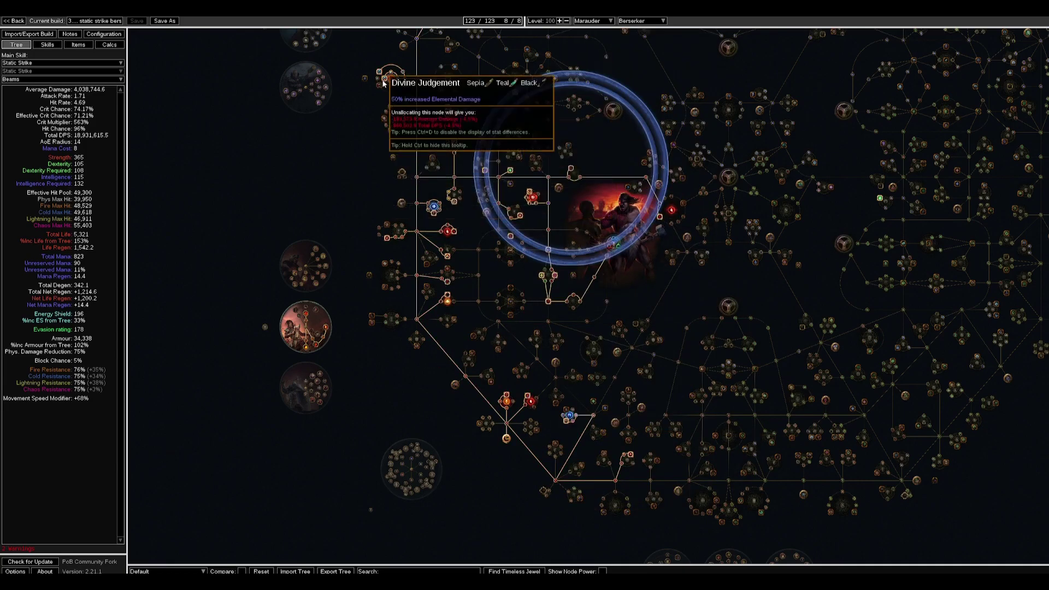
{"action": "mouse_move", "coordinate": [378, 73]}
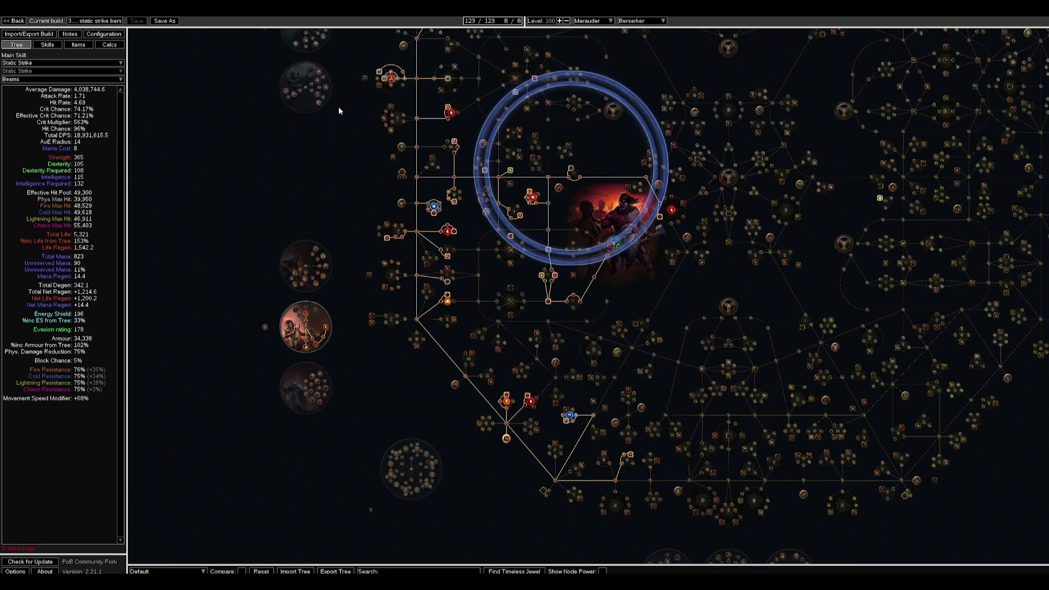
Inspect the remaining allocated passives across the tree, including the Charisma notable granted by an item.
{"action": "left_click_drag", "start_coordinate": [339, 106], "coordinate": [355, 144]}
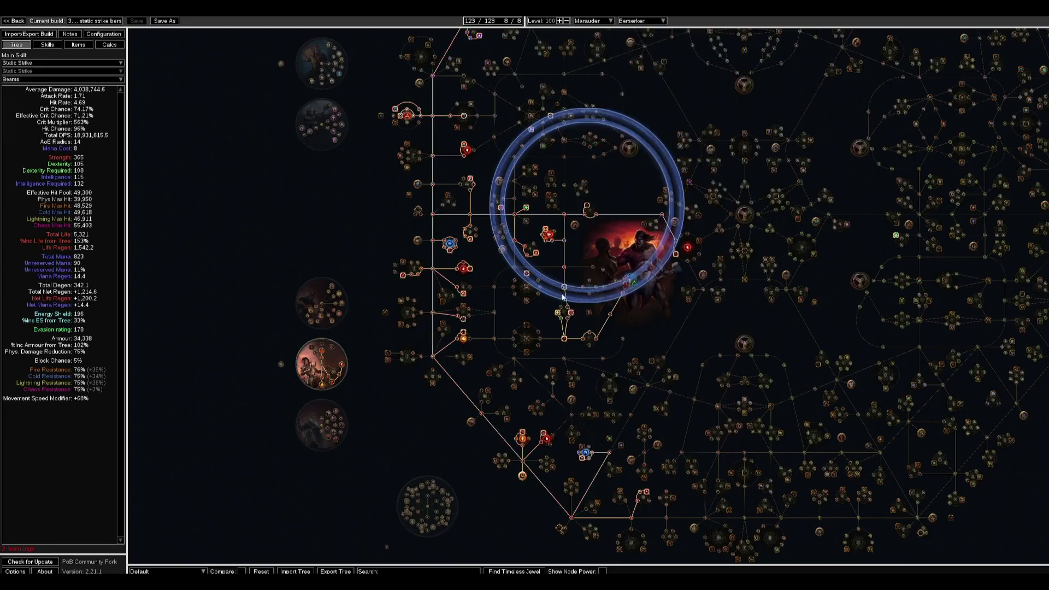
{"action": "left_click_drag", "start_coordinate": [373, 225], "coordinate": [380, 329]}
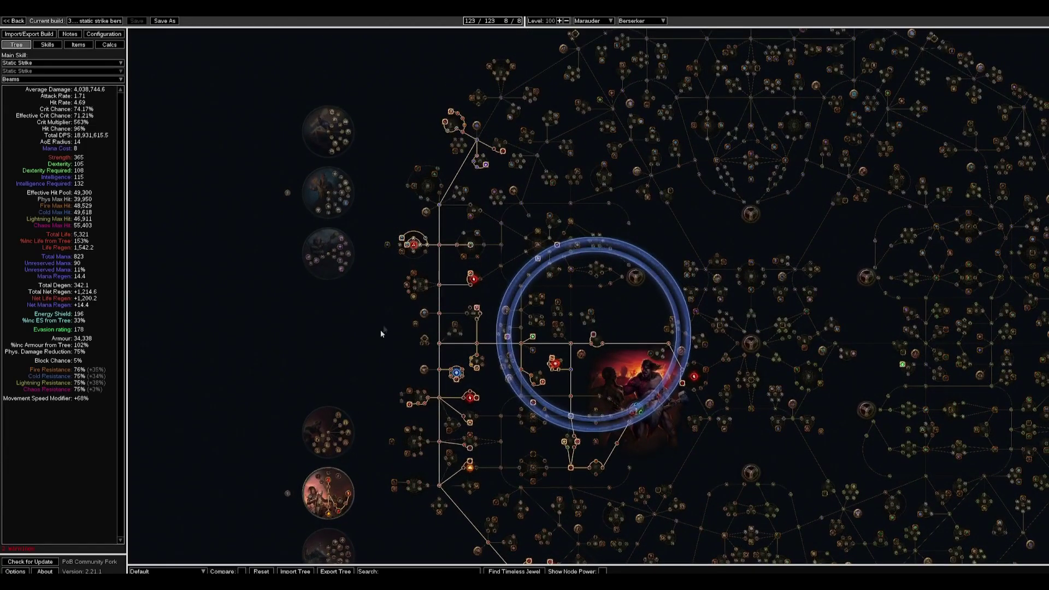
{"action": "mouse_move", "coordinate": [485, 168]}
{"action": "key", "text": "ctrl"}
{"action": "left_click_drag", "start_coordinate": [514, 415], "coordinate": [477, 308]}
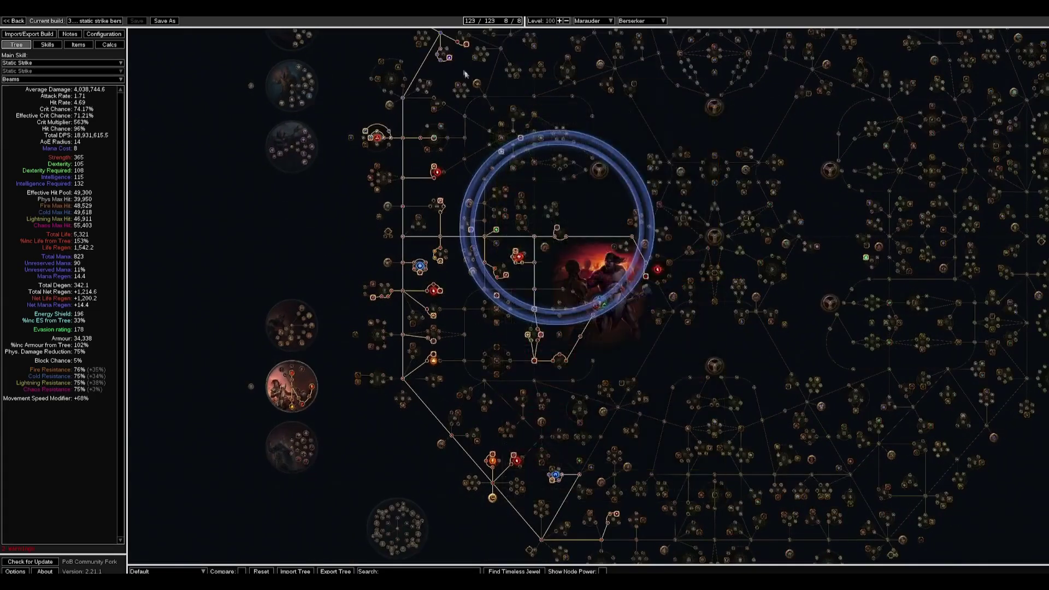
{"action": "left_click_drag", "start_coordinate": [770, 253], "coordinate": [681, 274]}
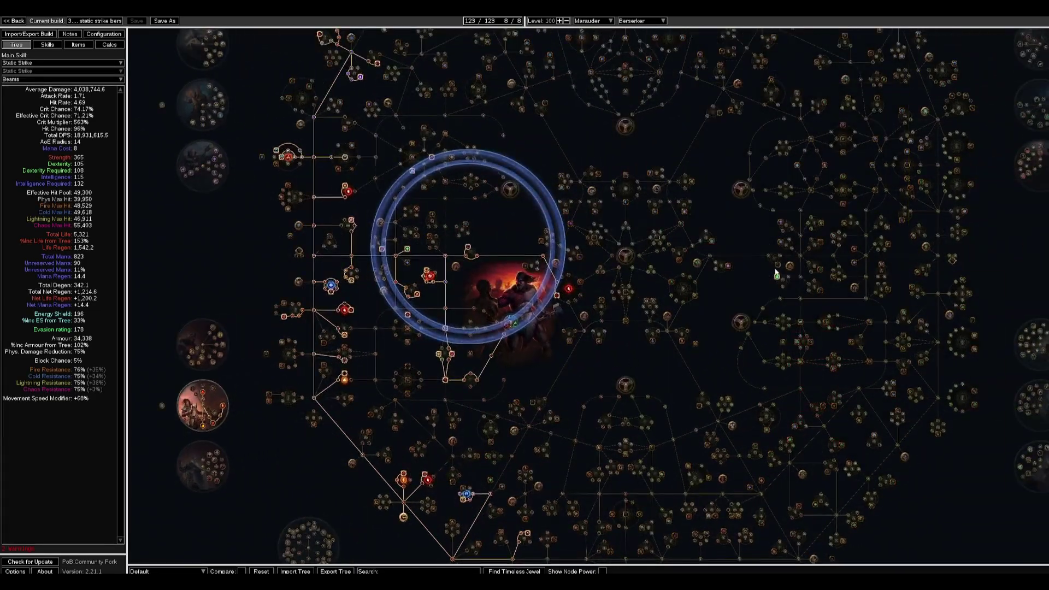
{"action": "mouse_move", "coordinate": [777, 281]}
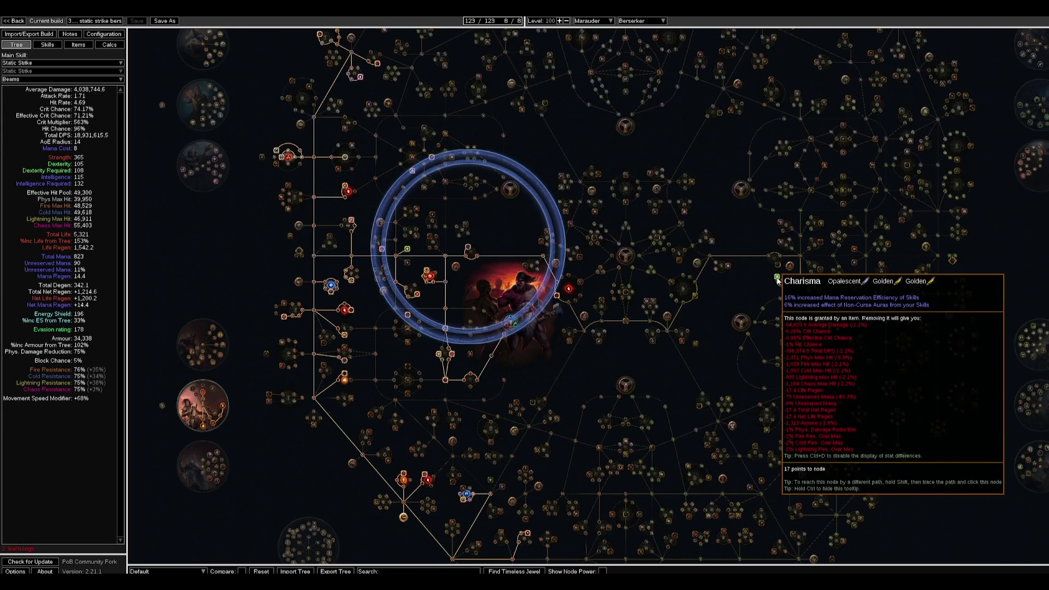
Check the equipped gloves, and review the Herald of Purity, Determination and Purity of Elements group among the skills.
{"action": "left_click", "coordinate": [69, 46]}
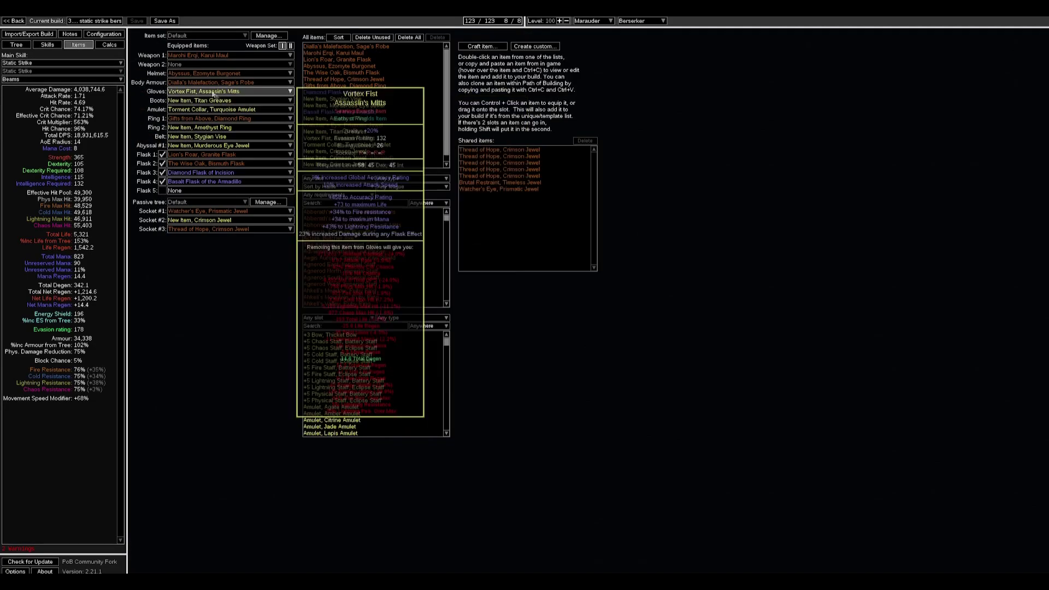
{"action": "left_click", "coordinate": [48, 45]}
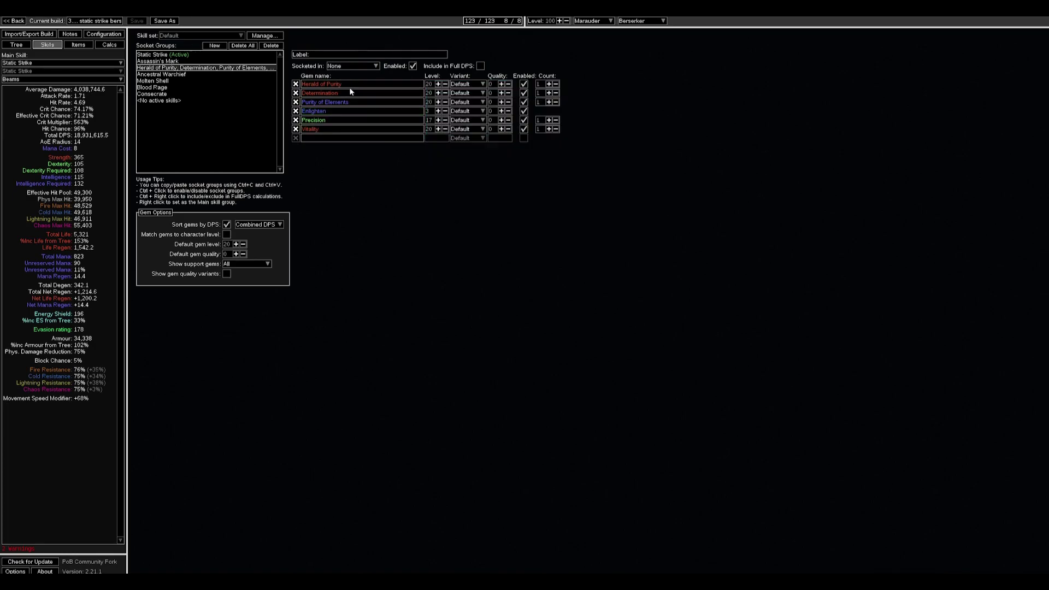
{"action": "mouse_move", "coordinate": [346, 94]}
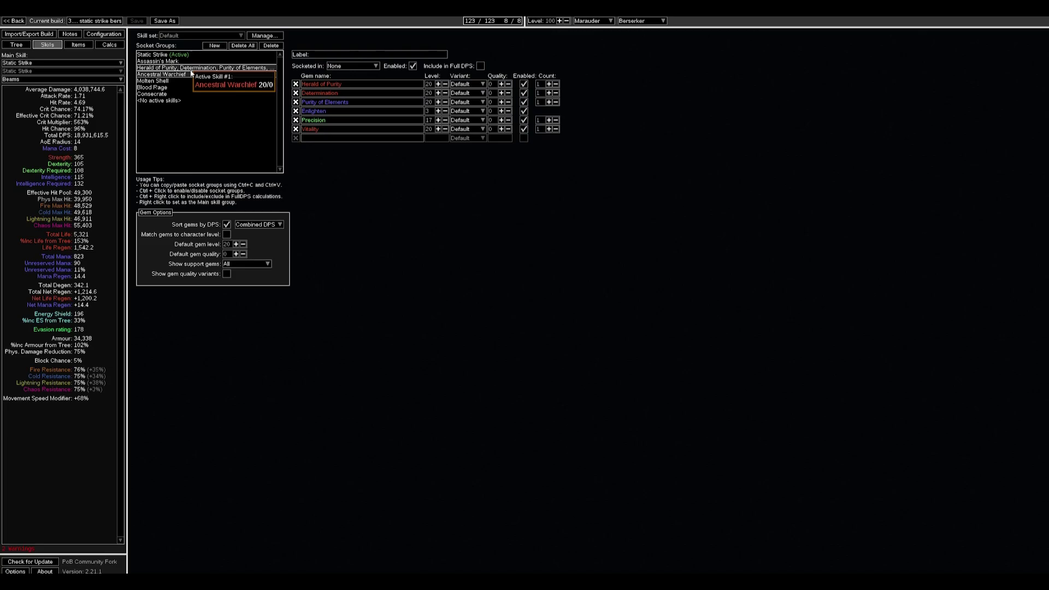
Review the equipped weapon, unequip the helmet to compare its effect on the build, and re-equip Abyssus, Ezomyte Burgonet.
{"action": "left_click", "coordinate": [83, 45]}
{"action": "mouse_move", "coordinate": [198, 60]}
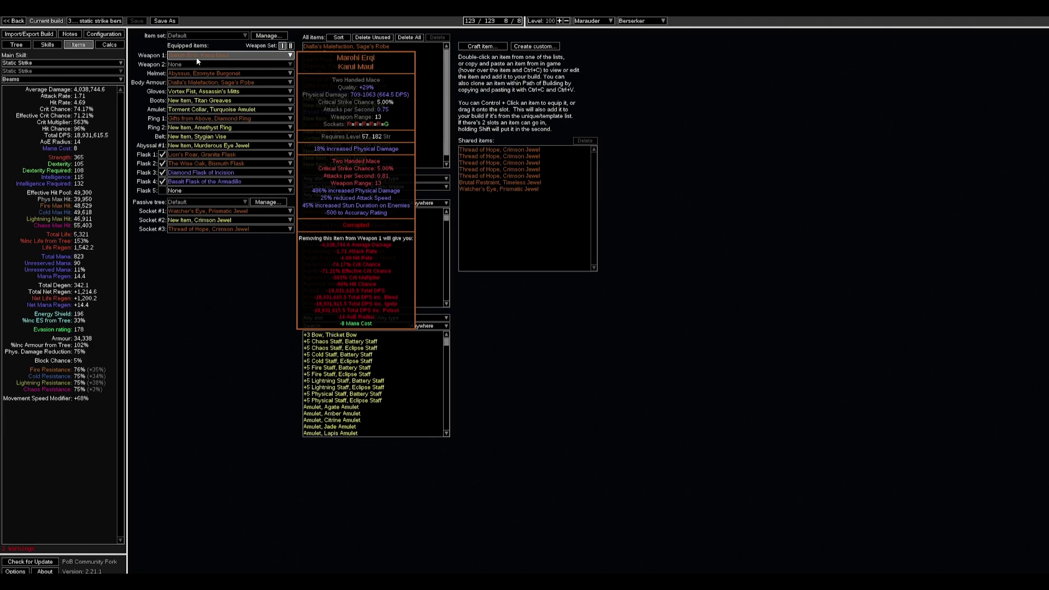
{"action": "left_click", "coordinate": [198, 73]}
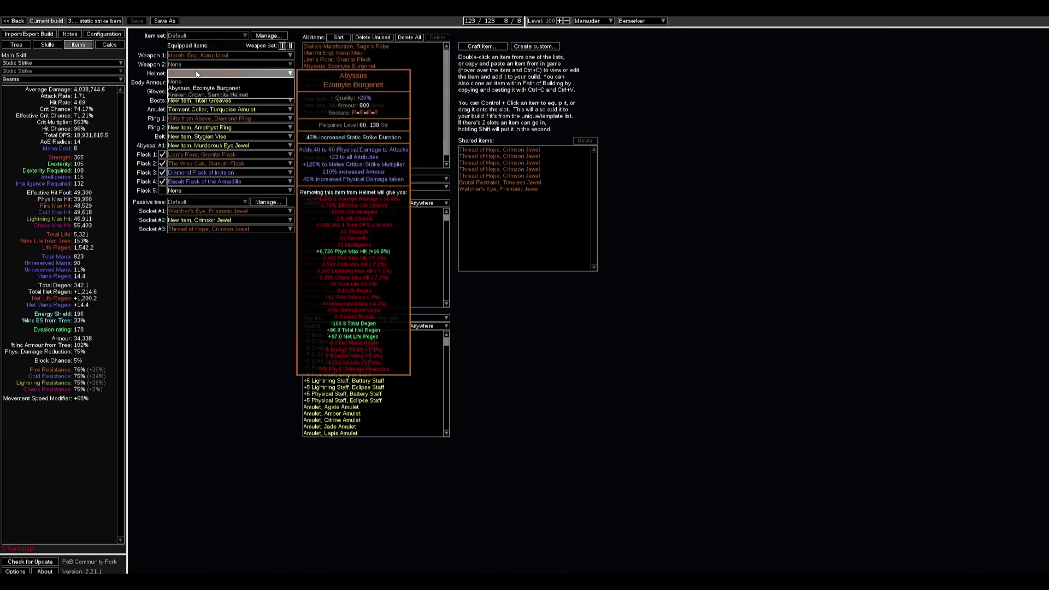
{"action": "left_click", "coordinate": [198, 82]}
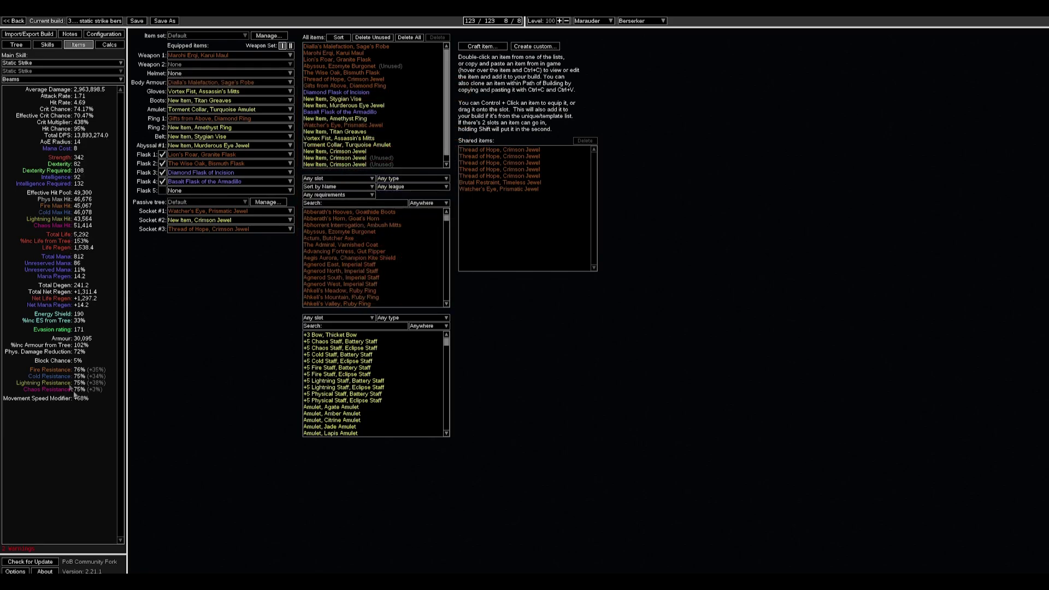
{"action": "left_click", "coordinate": [191, 73]}
{"action": "left_click", "coordinate": [191, 88]}
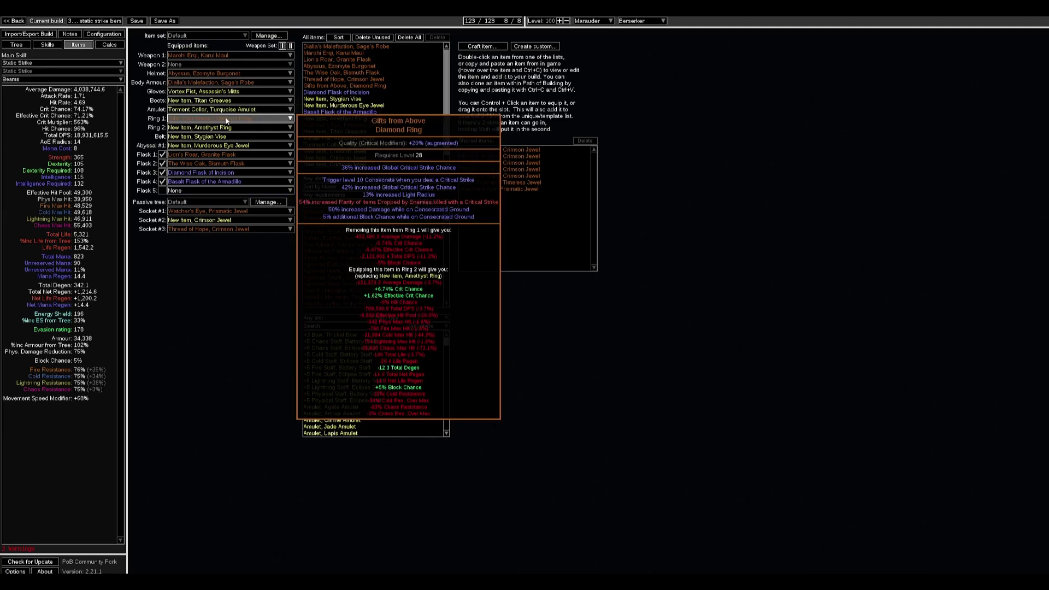
Open the "static strike - ashes of the stars" Slayer build and review its equipped items, including the Havoc Pelt body armour.
{"action": "left_click", "coordinate": [184, 191]}
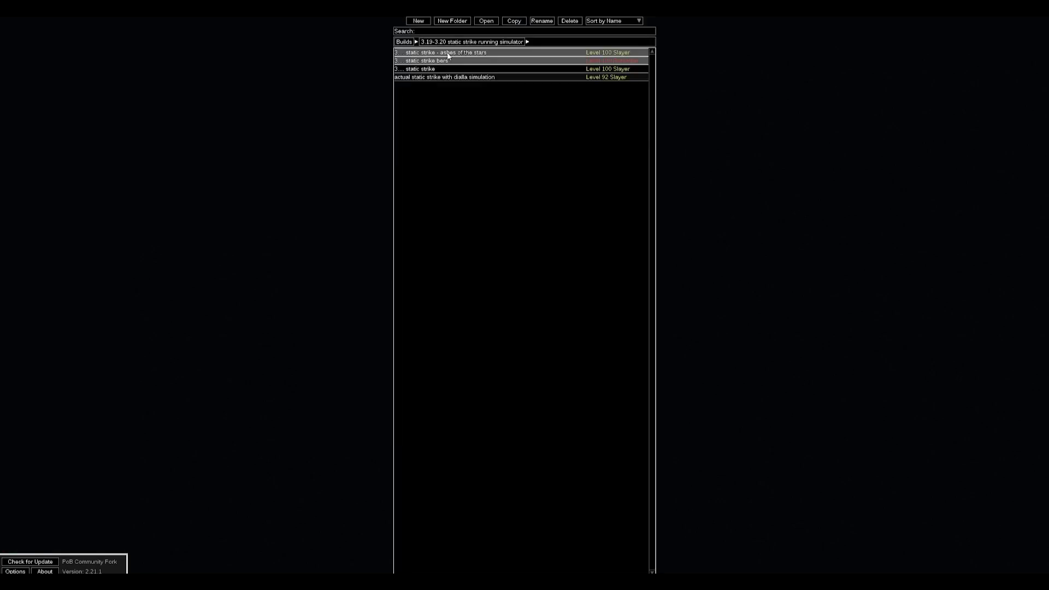
{"action": "double_click", "coordinate": [446, 52]}
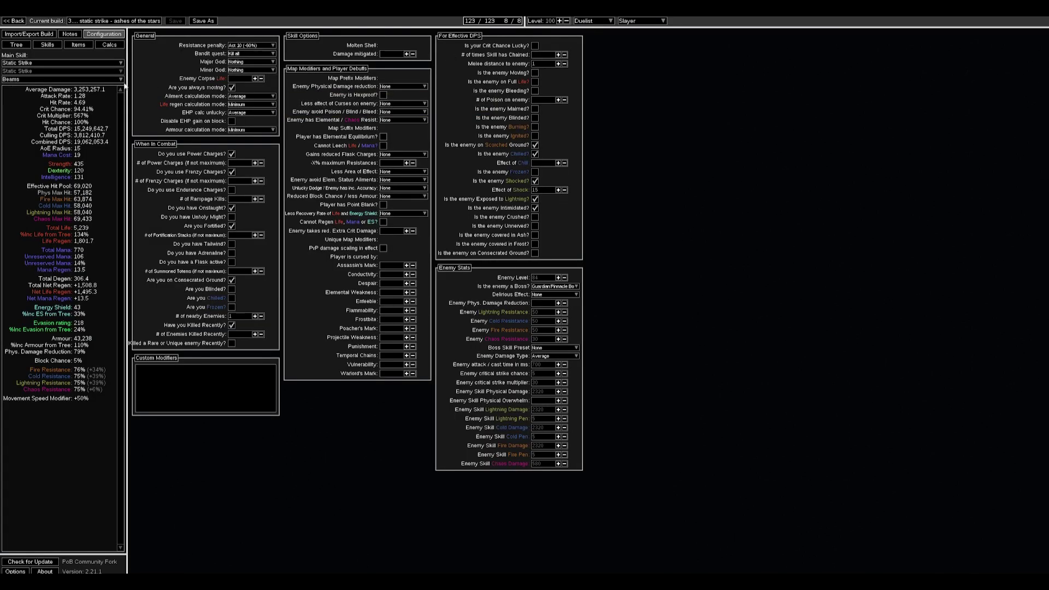
{"action": "left_click", "coordinate": [67, 47]}
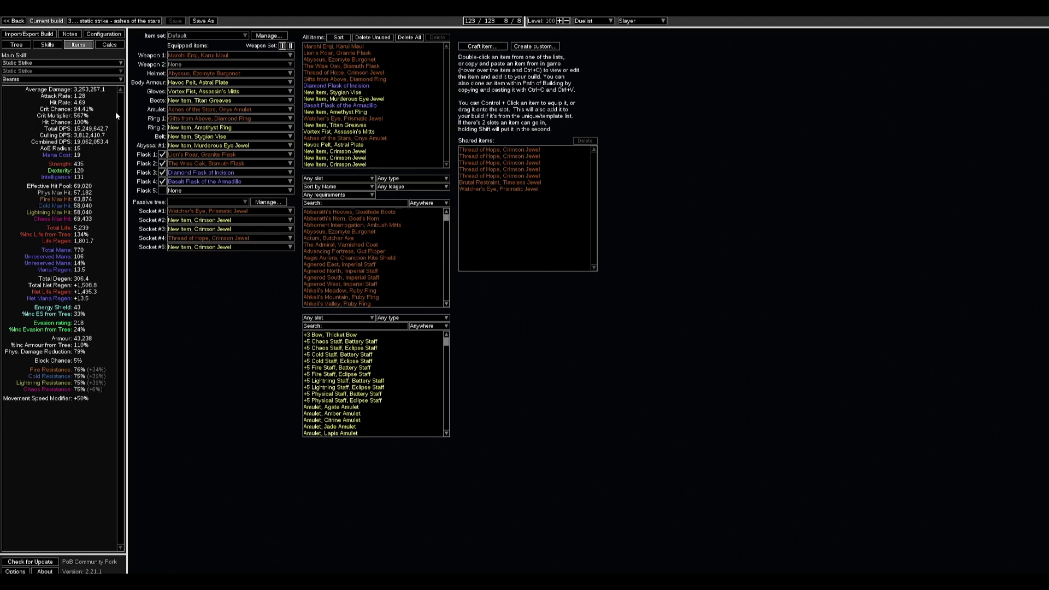
{"action": "mouse_move", "coordinate": [182, 87]}
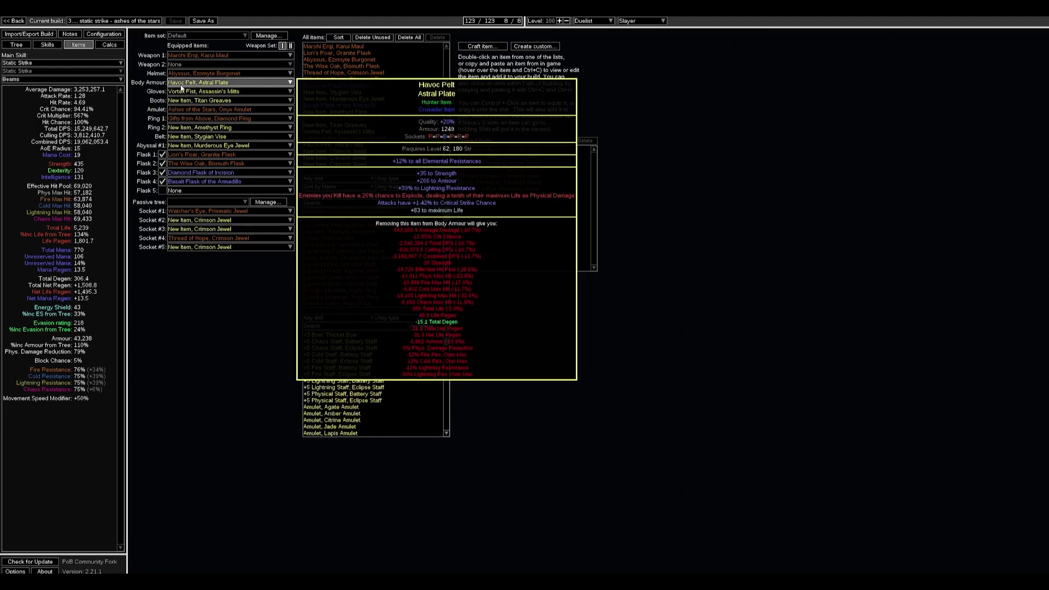
{"action": "mouse_move", "coordinate": [195, 57]}
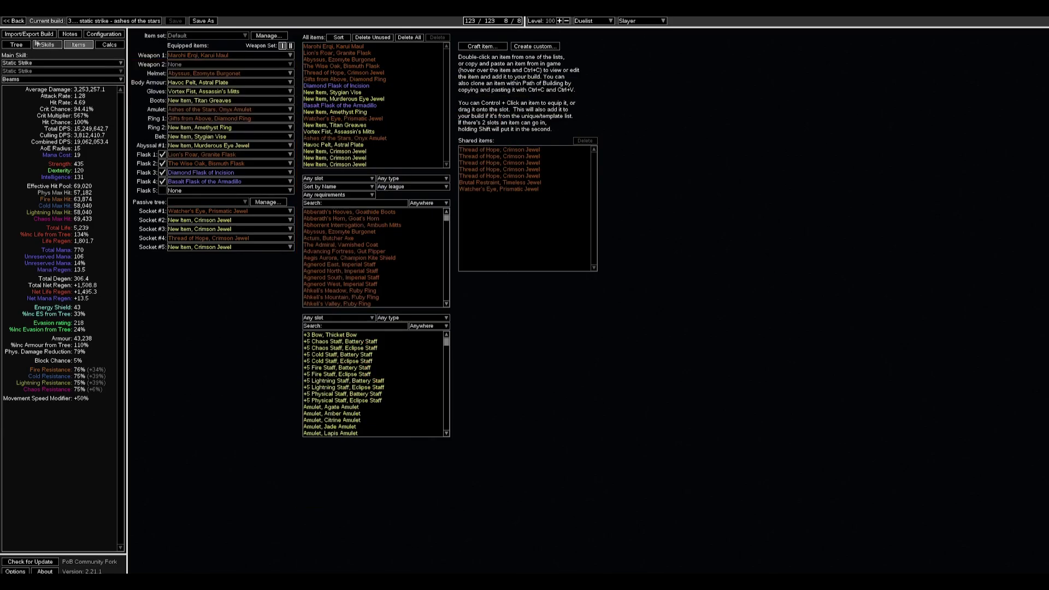
Return to the build list, reopen the "static strike bers" Berserker build and review its helmet.
{"action": "left_click", "coordinate": [14, 21]}
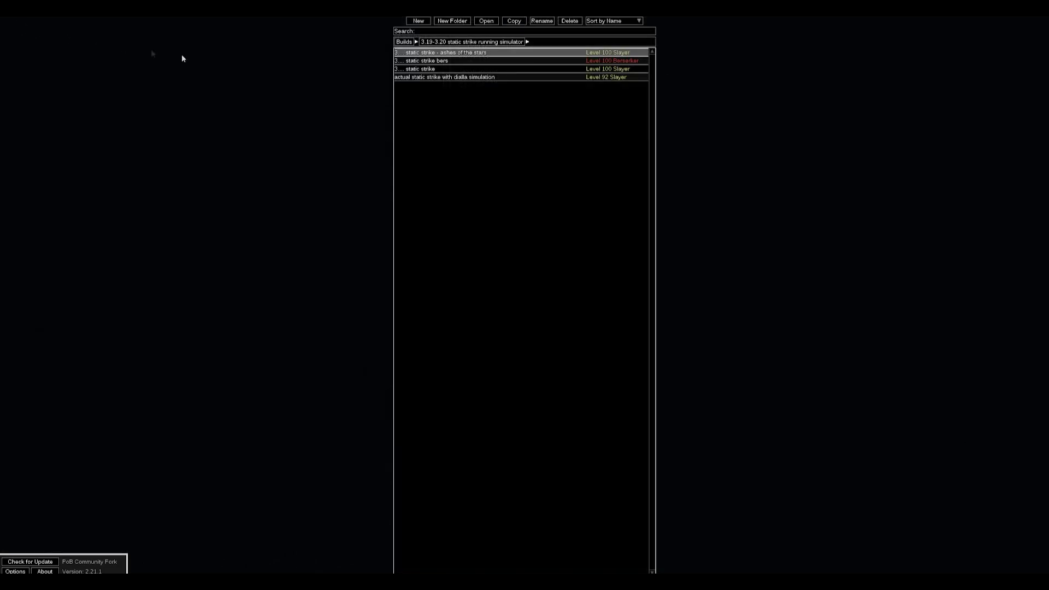
{"action": "double_click", "coordinate": [436, 61]}
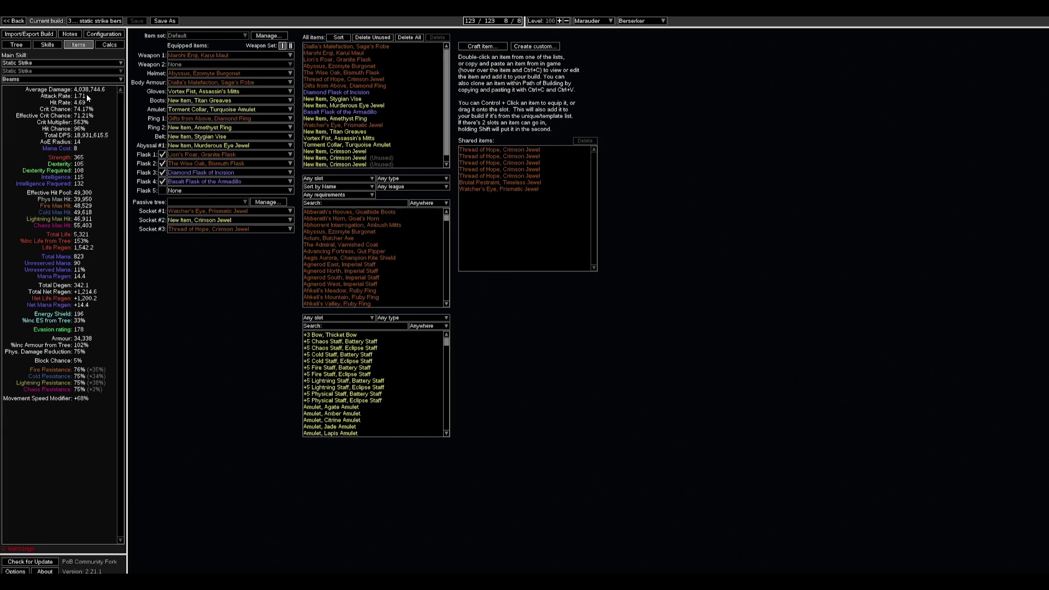
{"action": "mouse_move", "coordinate": [165, 73]}
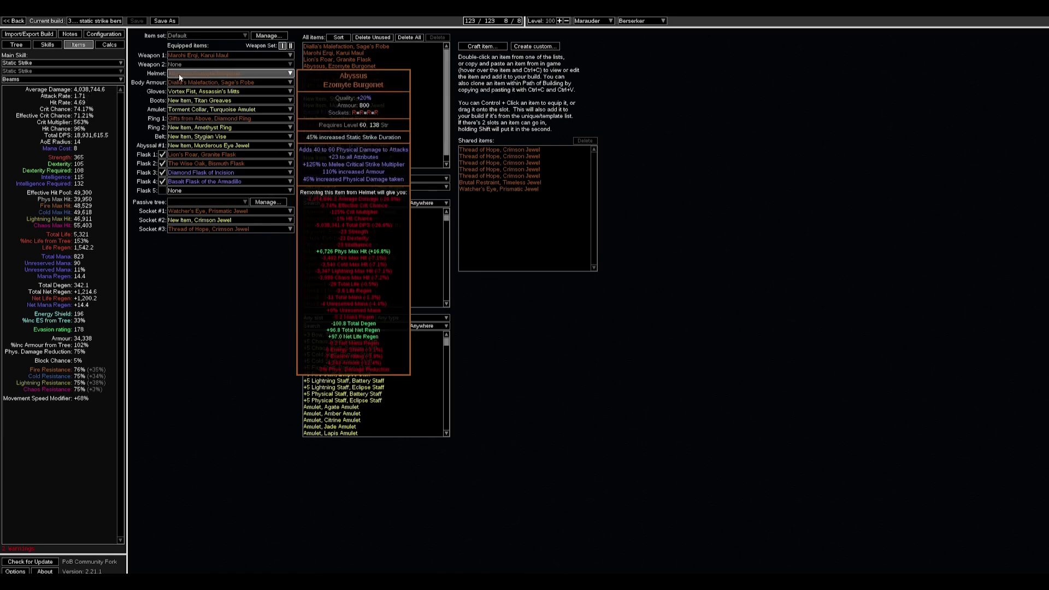